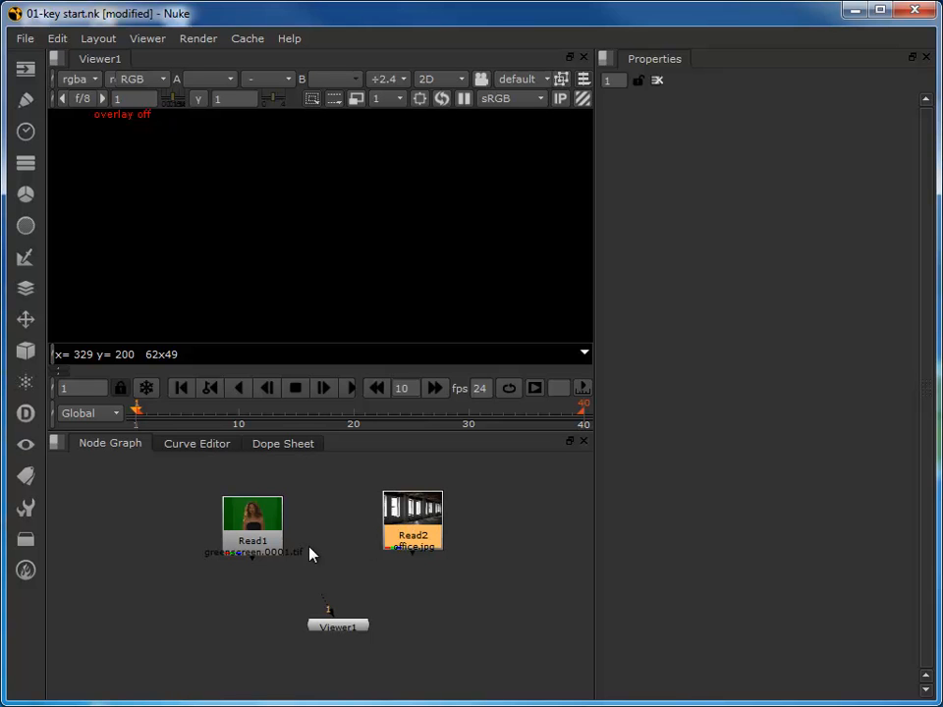
- Preview the greenscreen clip across frames and the office background in the viewer, and disconnect the viewer from both
{"action": "key", "text": "1"}
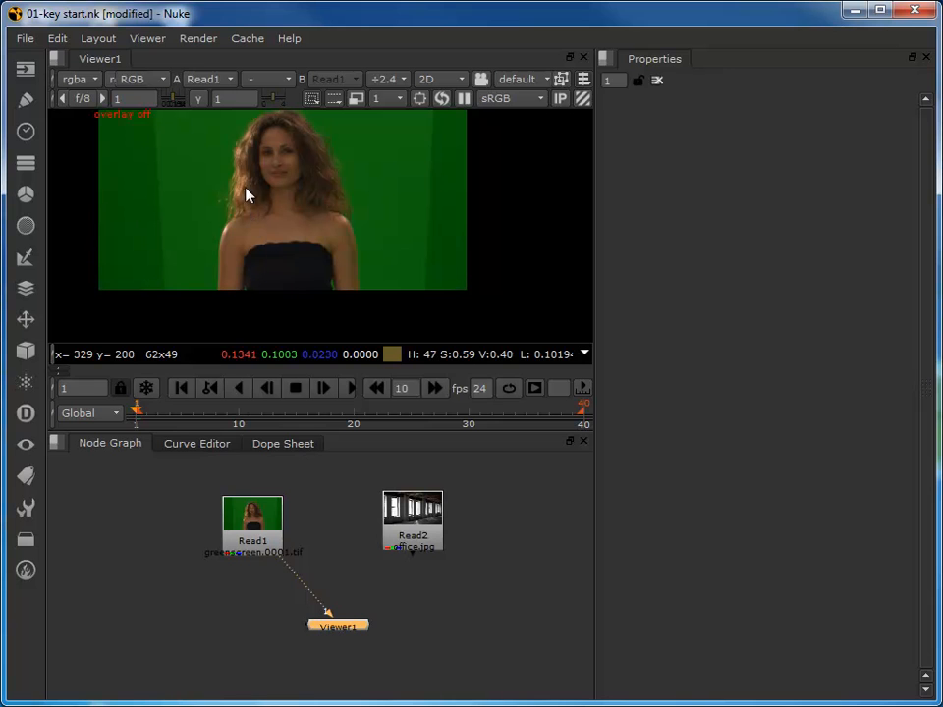
{"action": "left_click_drag", "start_coordinate": [179, 415], "coordinate": [44, 423]}
{"action": "left_click", "coordinate": [416, 533]}
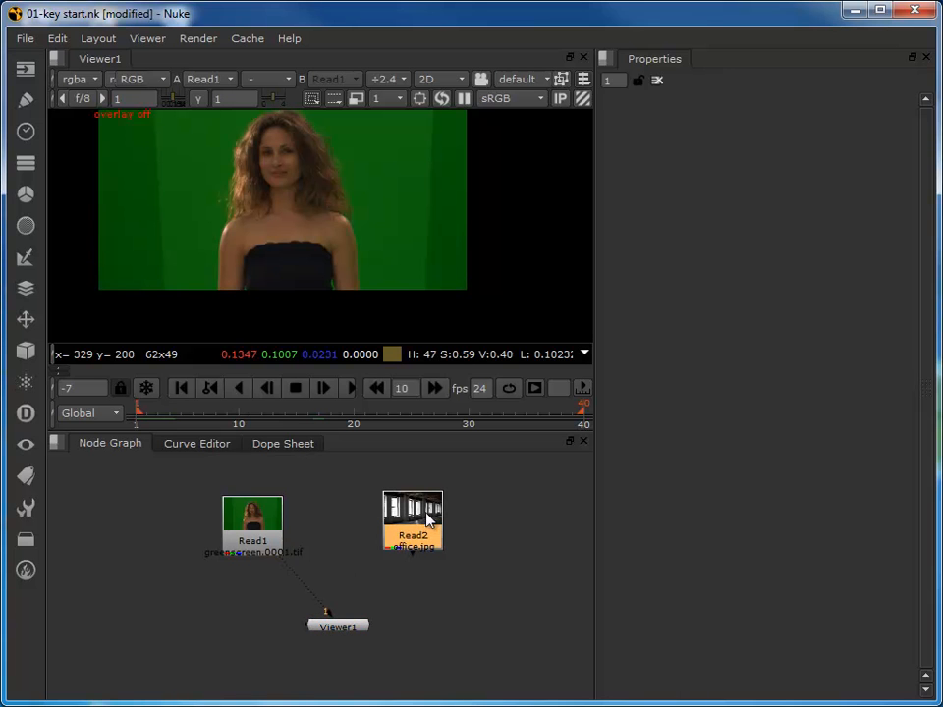
{"action": "key", "text": "2"}
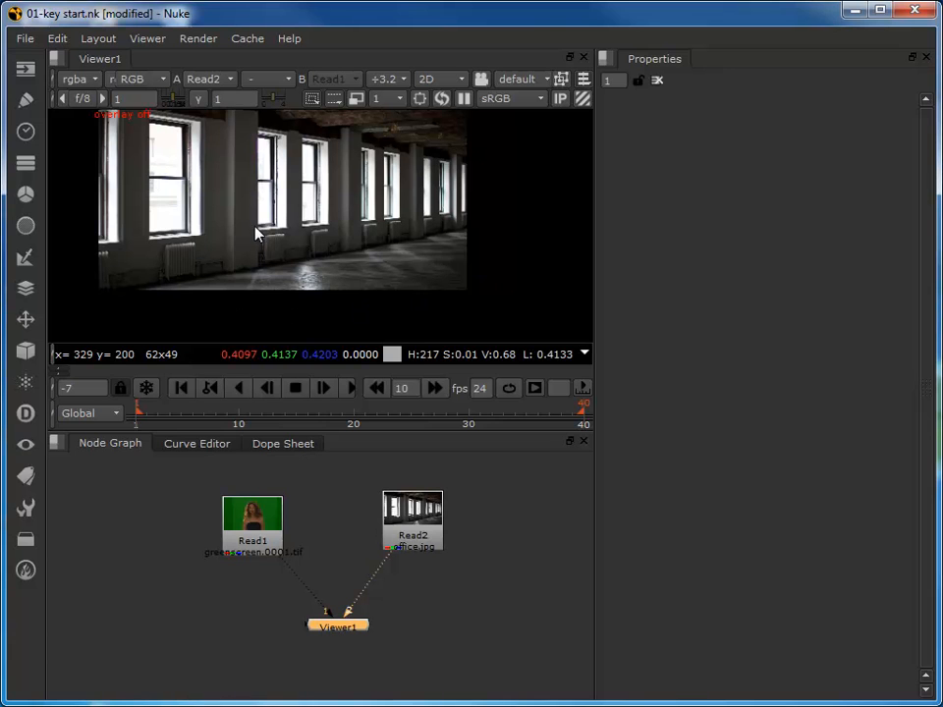
{"action": "left_click_drag", "start_coordinate": [347, 612], "coordinate": [287, 599]}
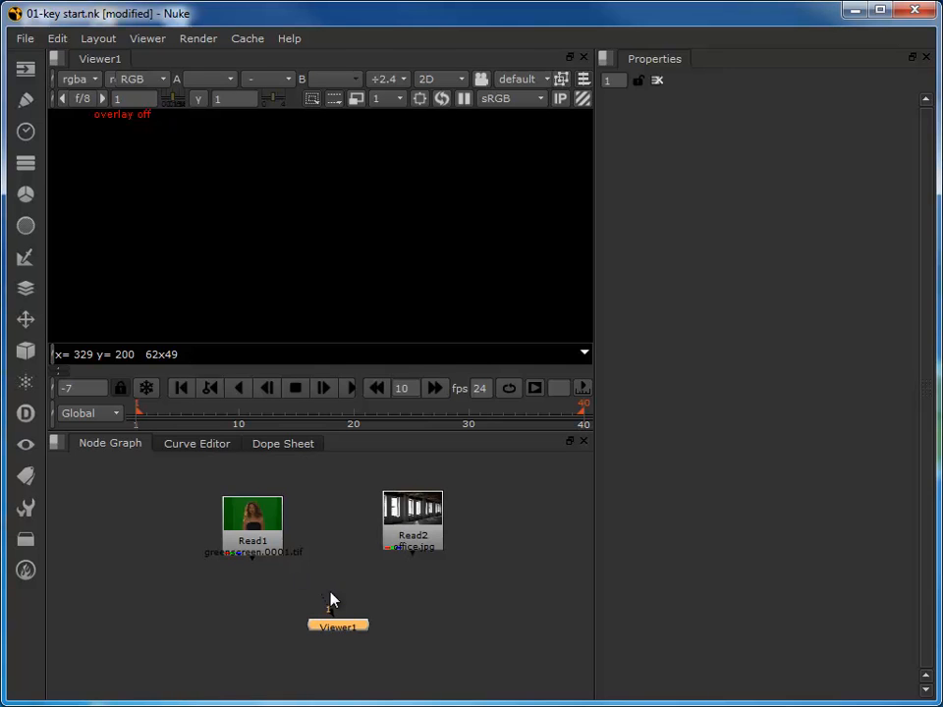
- Add an unconnected Keylight node in the empty area beside the viewer node
{"action": "left_click", "coordinate": [481, 622]}
{"action": "key", "text": "Tab"}
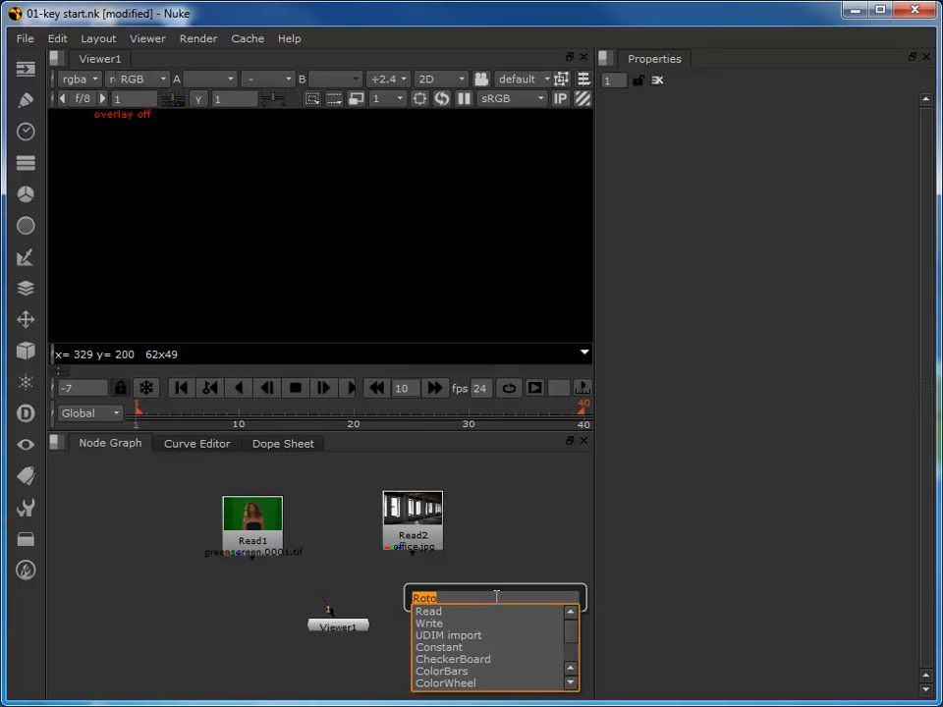
{"action": "type", "text": "keyl"}
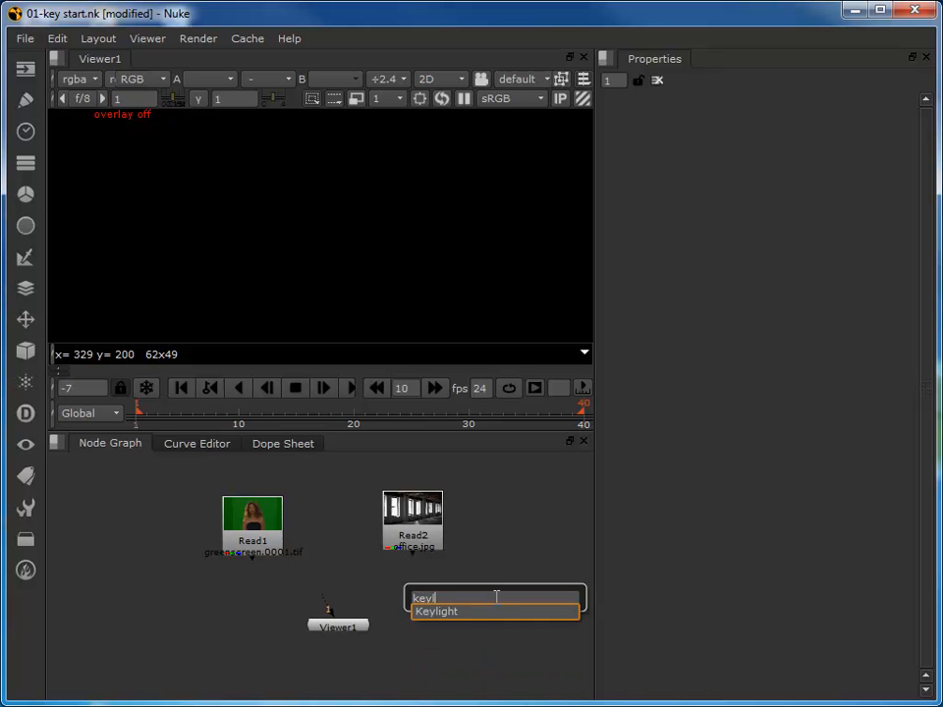
{"action": "left_click", "coordinate": [453, 613]}
{"action": "mouse_move", "coordinate": [475, 611]}
{"action": "left_mouse_down"}
{"action": "mouse_move", "coordinate": [495, 605]}
{"action": "mouse_move", "coordinate": [484, 613]}
{"action": "left_mouse_up"}
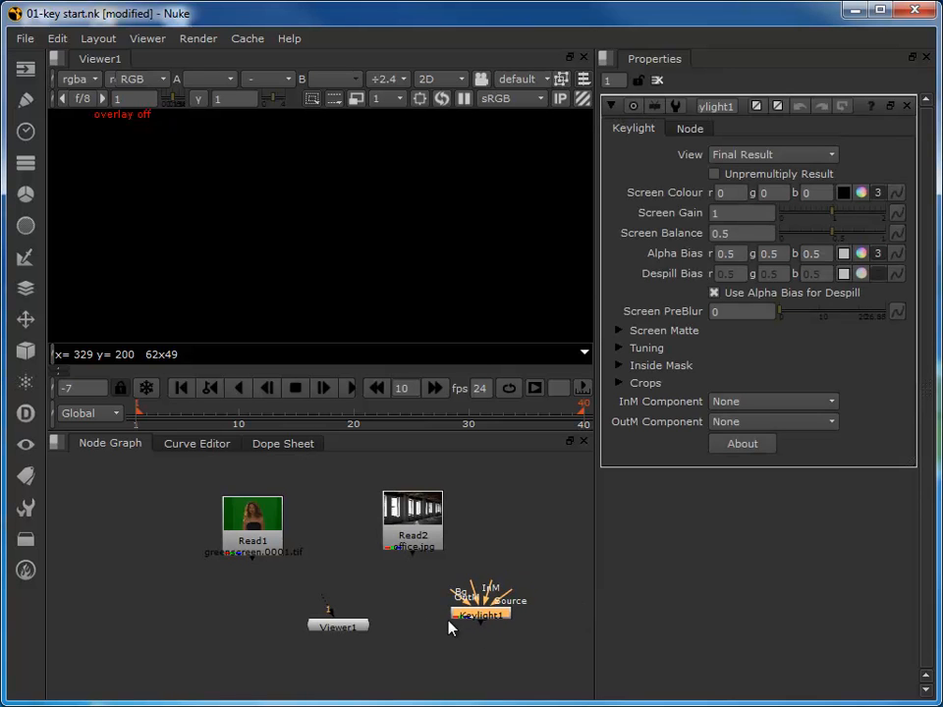
- Connect Keylight's Source input to the greenscreen clip and its Bg input to the office image, placing the node beneath the office image
{"action": "left_click_drag", "start_coordinate": [511, 608], "coordinate": [250, 526]}
{"action": "left_click_drag", "start_coordinate": [459, 593], "coordinate": [403, 536]}
{"action": "left_click_drag", "start_coordinate": [481, 621], "coordinate": [412, 608]}
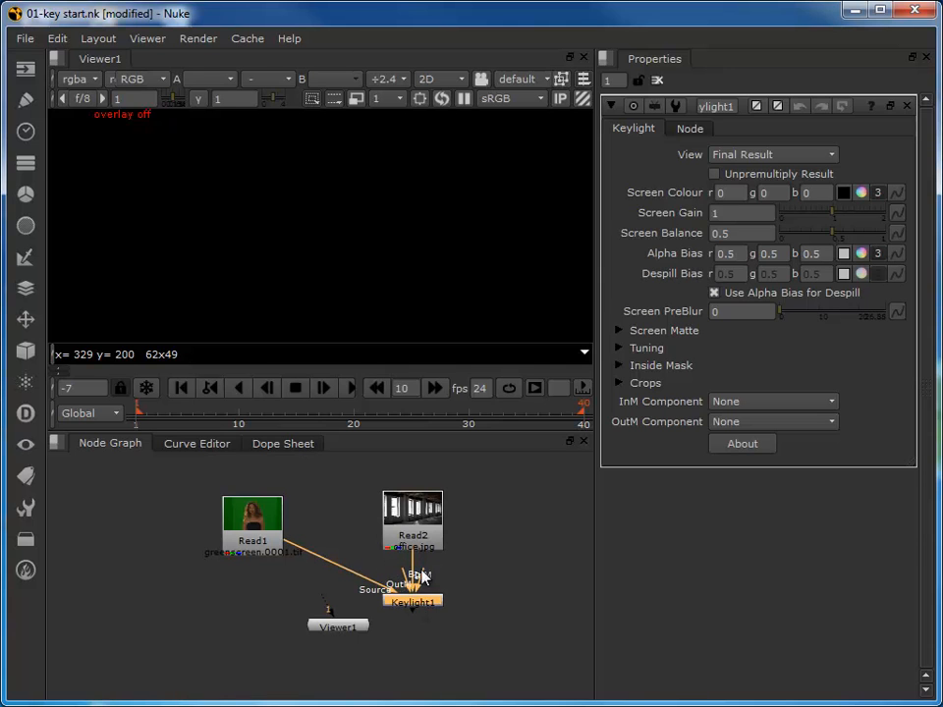
- Connect the viewer to Keylight's output and line both nodes up closely beneath the office image
{"action": "left_click_drag", "start_coordinate": [350, 630], "coordinate": [412, 646]}
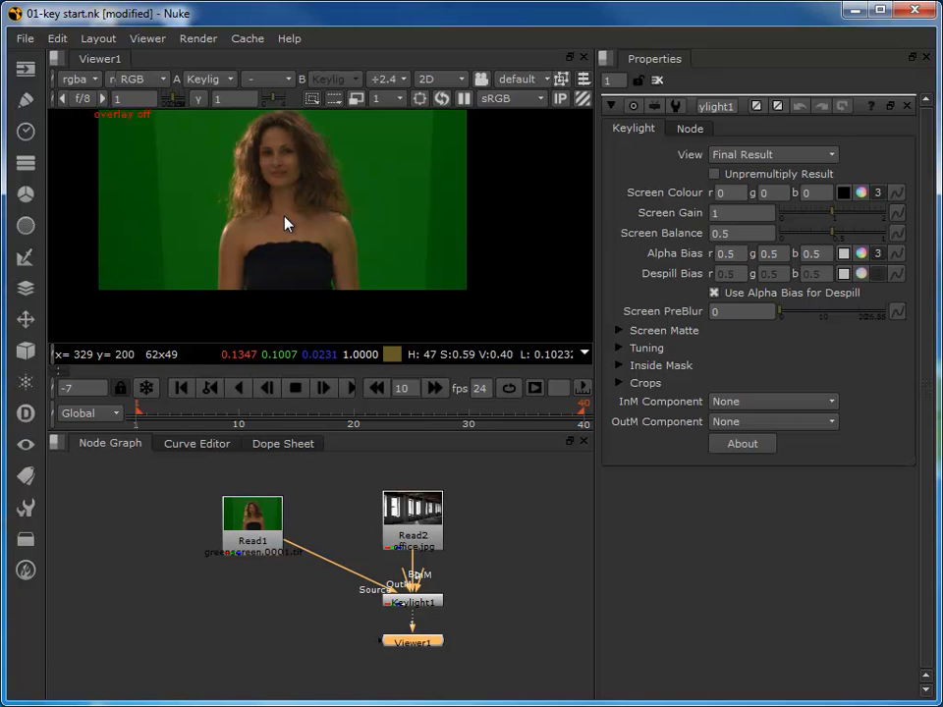
{"action": "left_click", "coordinate": [425, 607]}
{"action": "left_click_drag", "start_coordinate": [414, 610], "coordinate": [414, 600]}
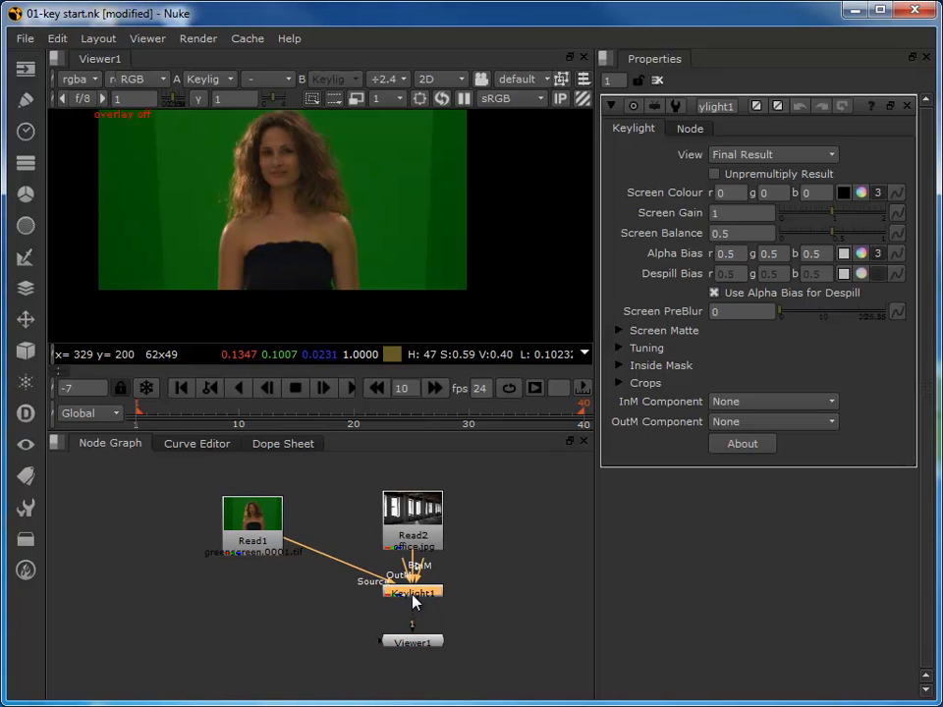
{"action": "left_click_drag", "start_coordinate": [428, 647], "coordinate": [425, 635]}
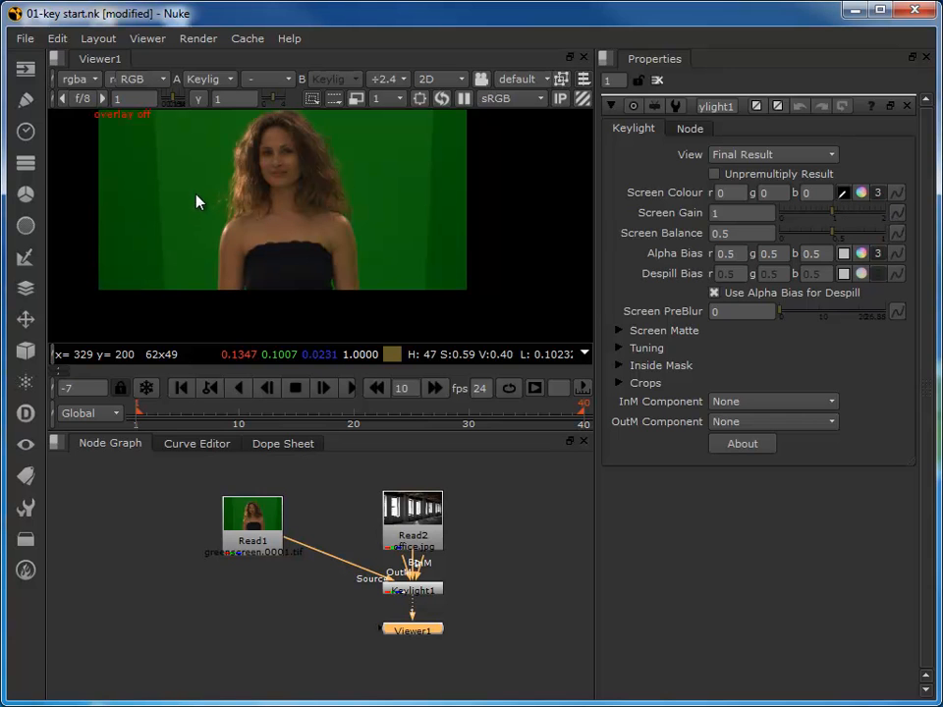
- Sample Keylight's screen colour from the green backdrop beside the woman and display the alpha channel
{"action": "left_click_drag", "start_coordinate": [208, 191], "coordinate": [194, 203], "text": "ctrl"}
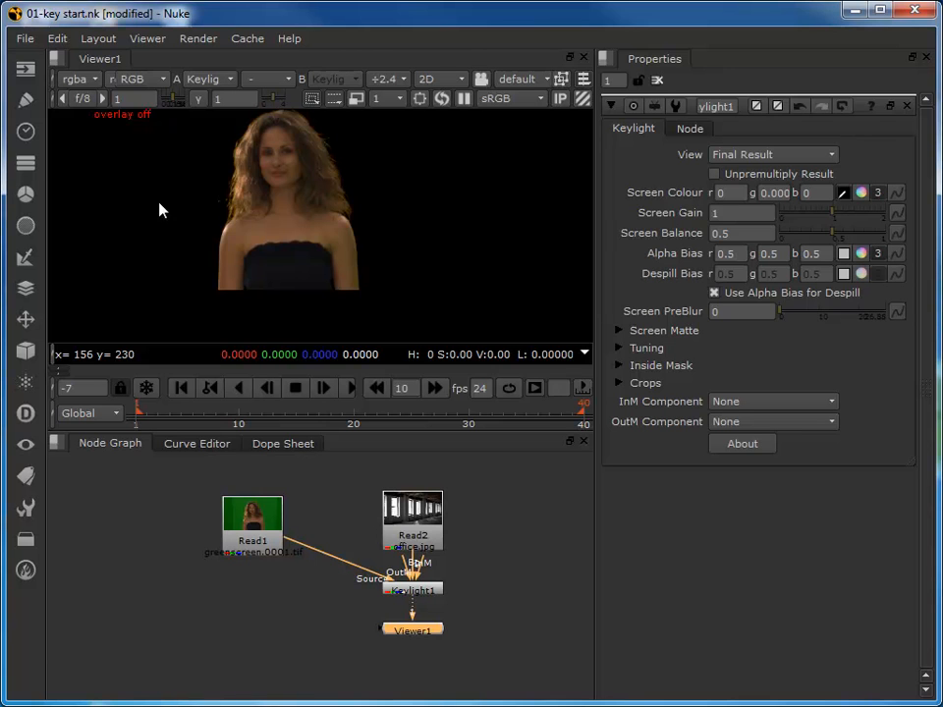
{"action": "key", "text": "a"}
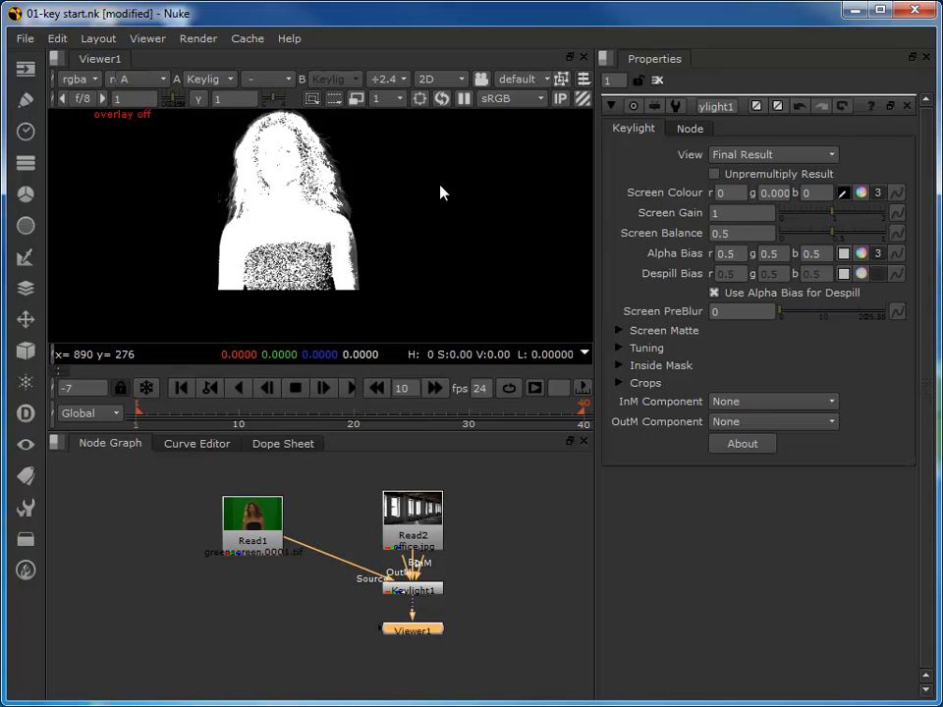
- Show Keylight's Screen Matte view in the red channel and resample the screen colour from single pixels of the backdrop beside the woman
{"action": "left_click", "coordinate": [780, 158]}
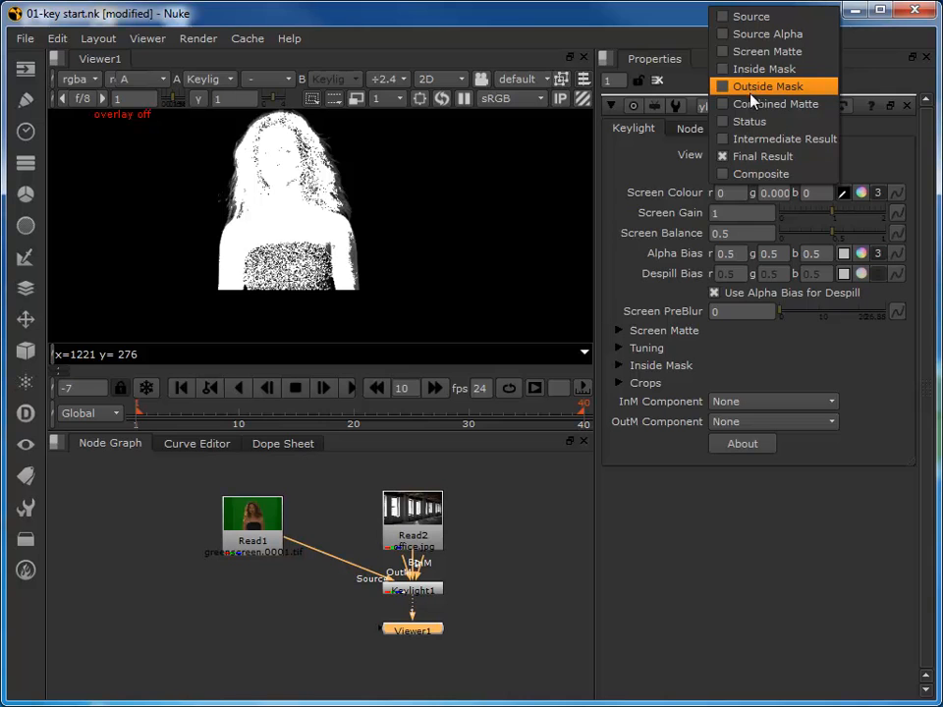
{"action": "left_click", "coordinate": [745, 53]}
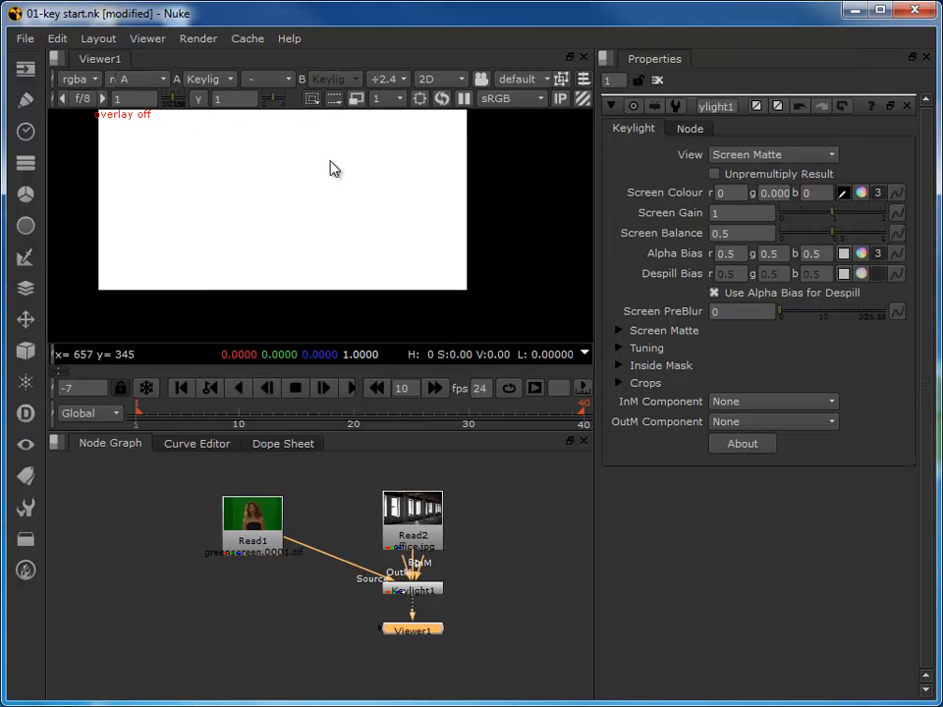
{"action": "key", "text": "r"}
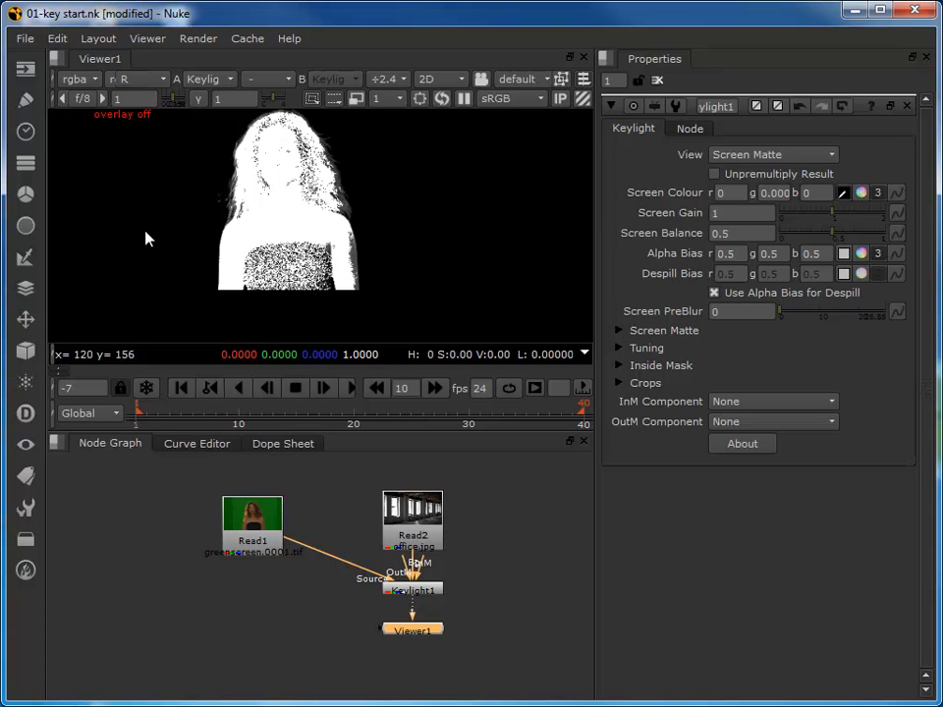
{"action": "left_click", "coordinate": [196, 206], "text": "ctrl"}
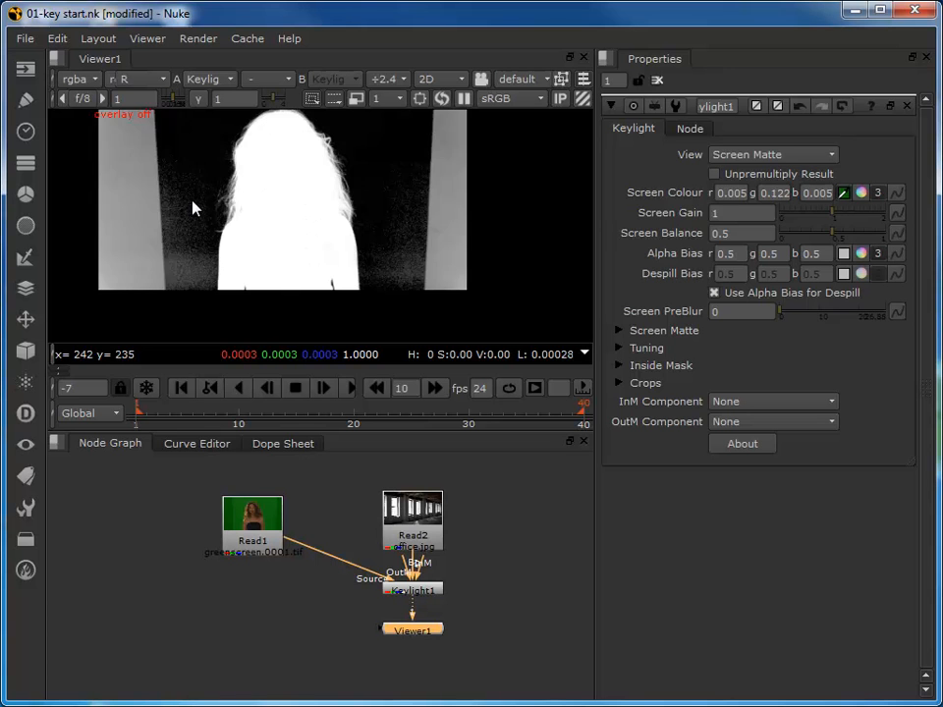
{"action": "left_click_drag", "start_coordinate": [189, 217], "coordinate": [192, 243], "text": "ctrl"}
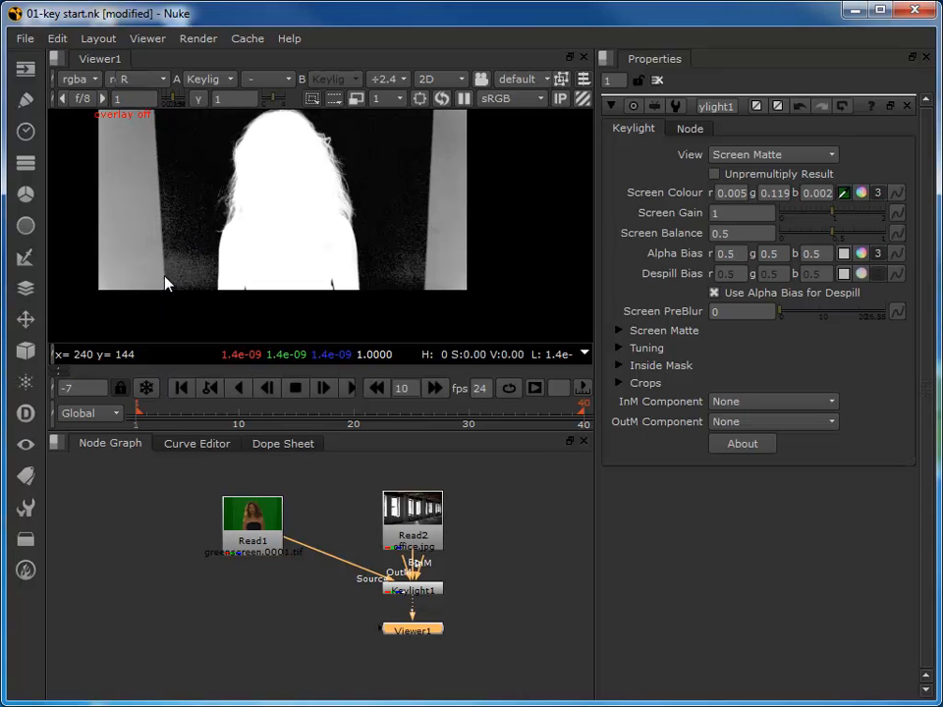
- Turn on the viewer overlay and examine the sampled pixel and the surrounding noise in the matte up close
{"action": "key", "text": "o"}
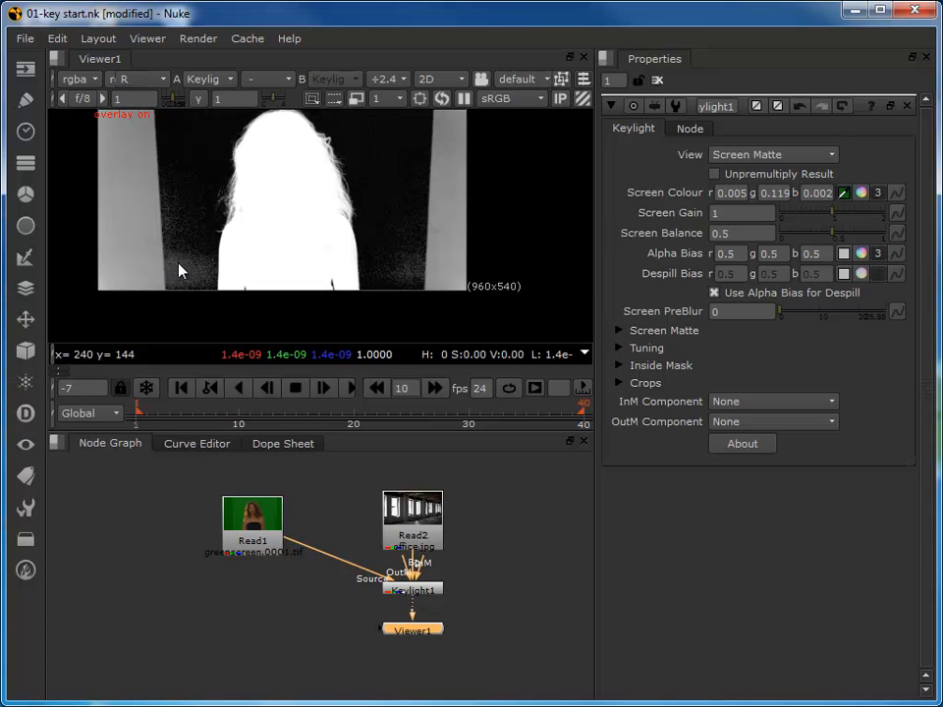
{"action": "scroll", "coordinate": [178, 269], "scroll_direction": "up", "scroll_amount": 5}
{"action": "scroll", "coordinate": [220, 245], "scroll_direction": "up", "scroll_amount": 7}
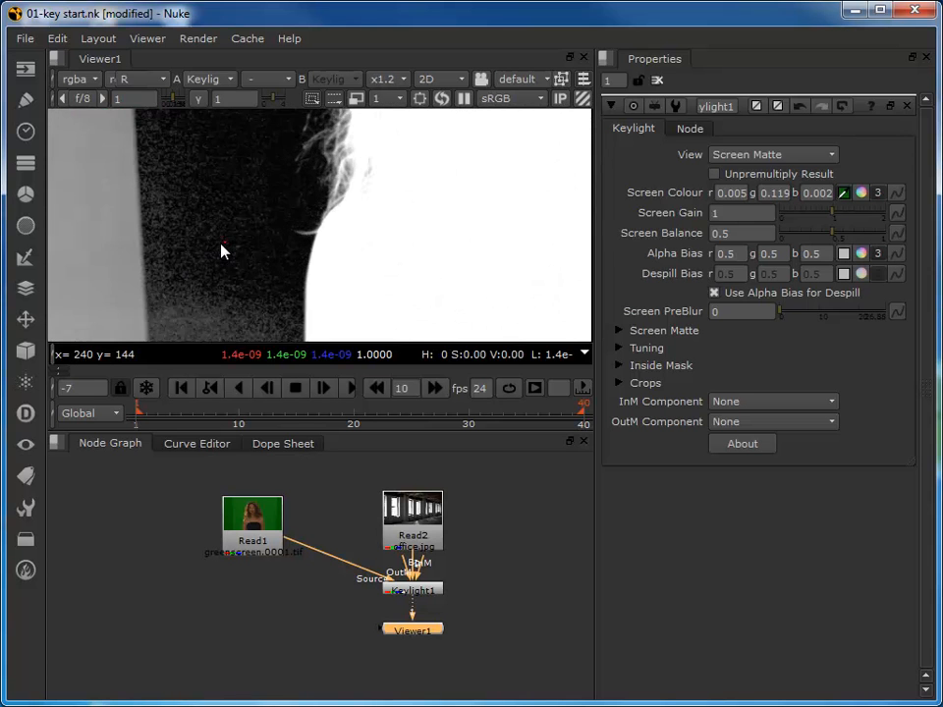
{"action": "scroll", "coordinate": [218, 253], "scroll_direction": "up", "scroll_amount": 5}
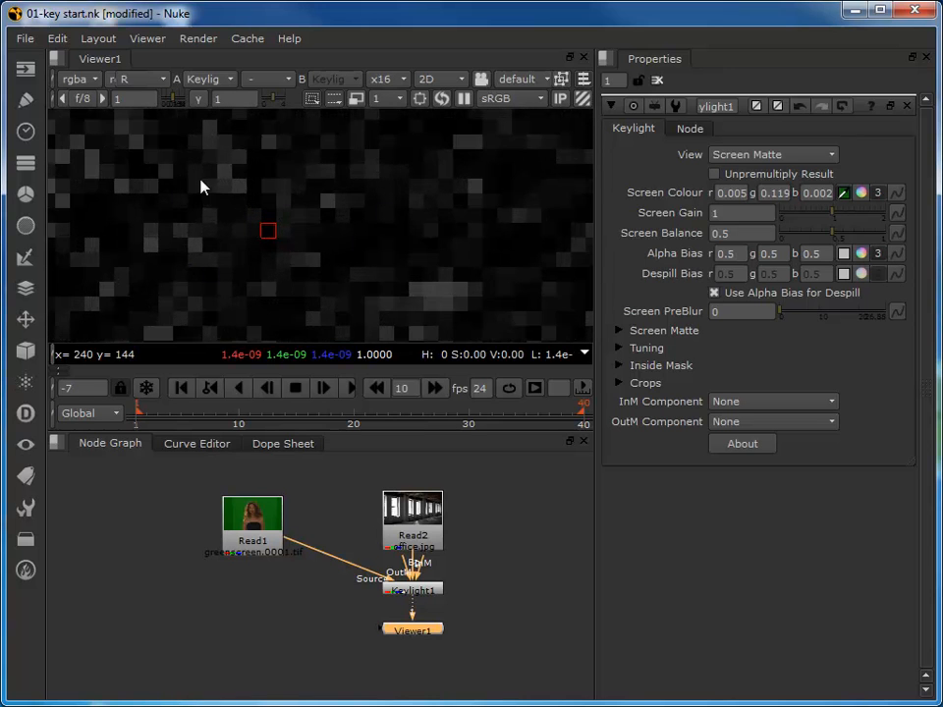
{"action": "scroll", "coordinate": [235, 285], "scroll_direction": "down", "scroll_amount": 2}
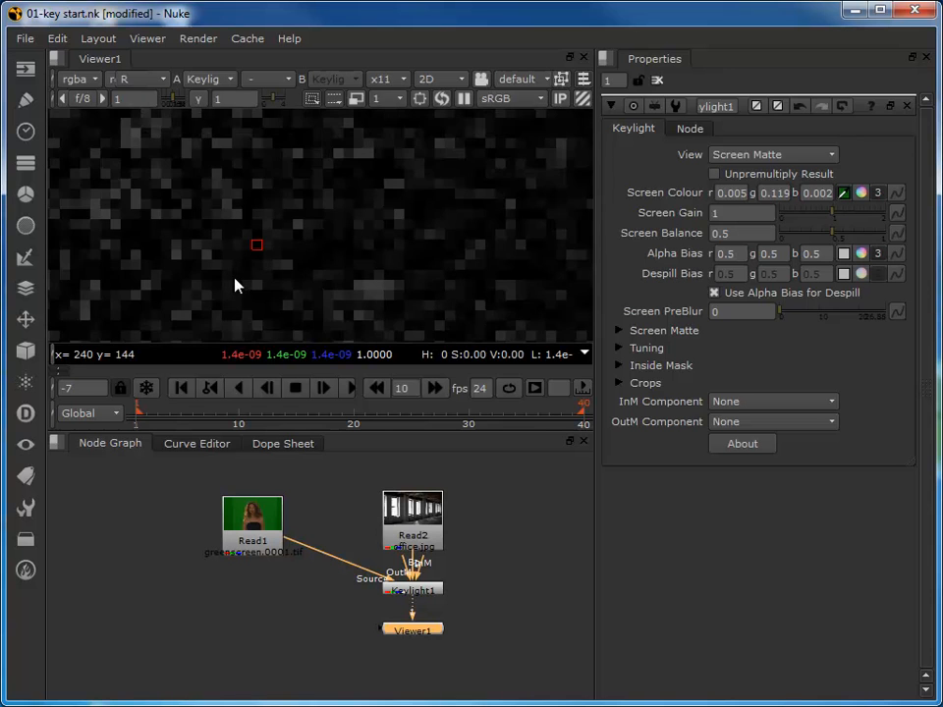
{"action": "scroll", "coordinate": [236, 284], "scroll_direction": "up", "scroll_amount": 3}
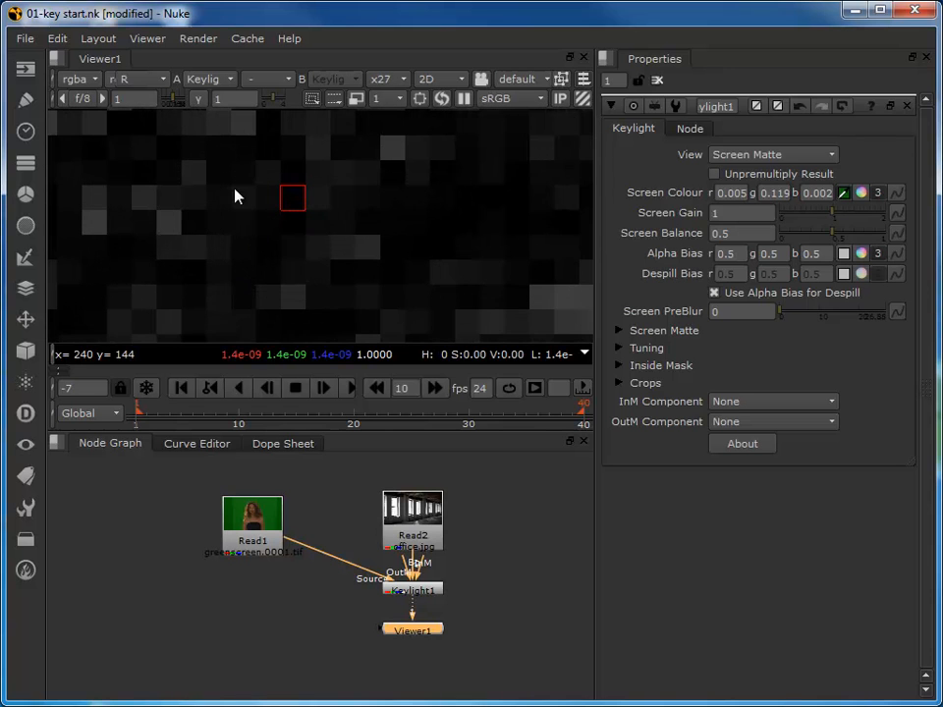
{"action": "scroll", "coordinate": [235, 197], "scroll_direction": "down", "scroll_amount": 3}
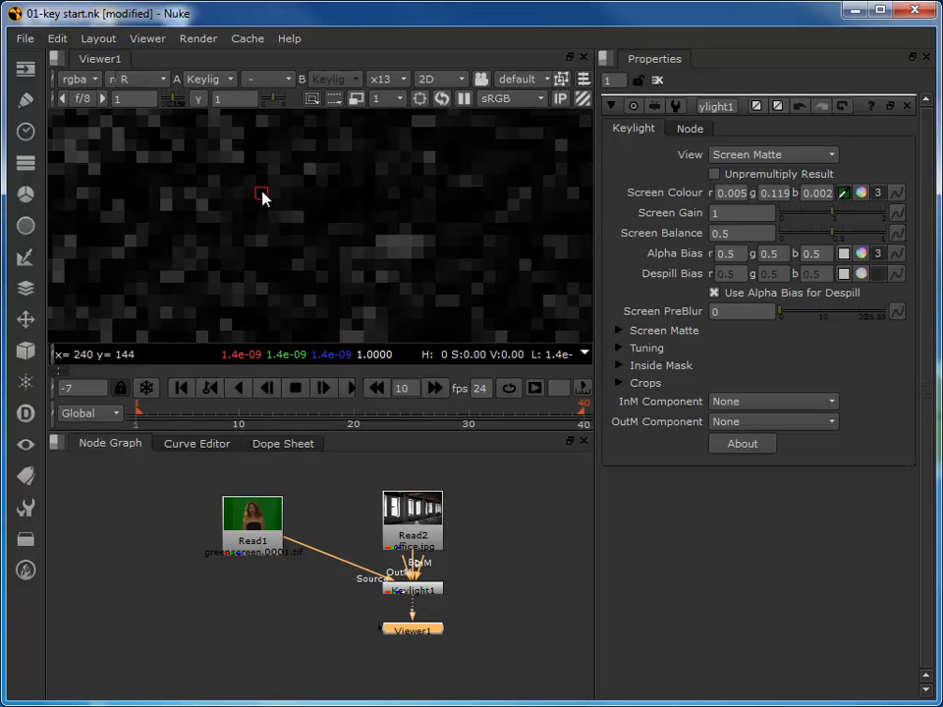
{"action": "scroll", "coordinate": [349, 228], "scroll_direction": "down", "scroll_amount": 1}
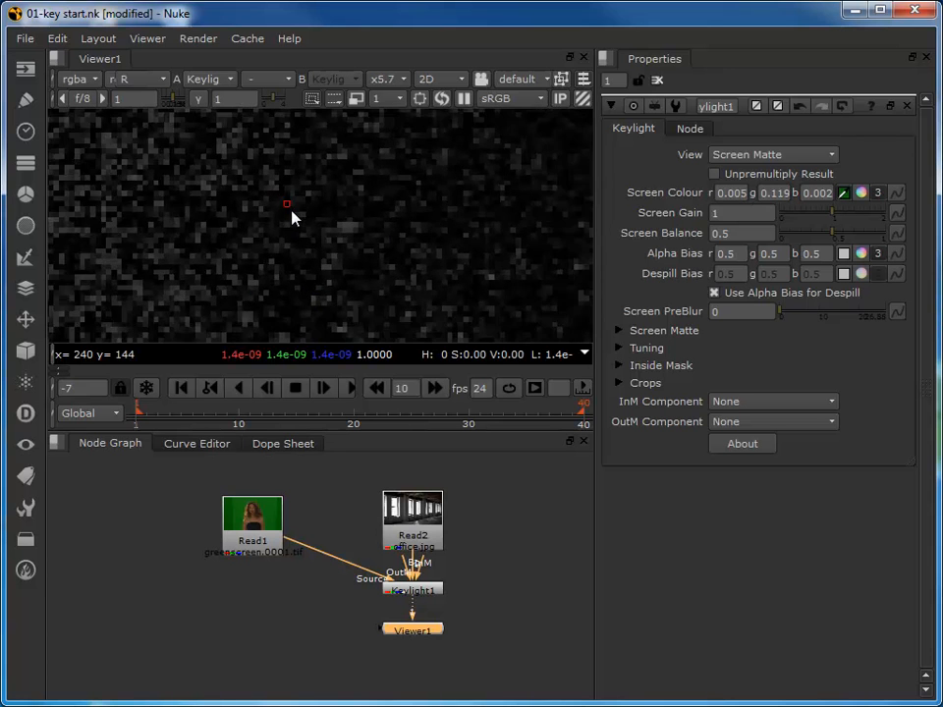
{"action": "scroll", "coordinate": [293, 216], "scroll_direction": "down", "scroll_amount": 10}
{"action": "scroll", "coordinate": [296, 223], "scroll_direction": "down", "scroll_amount": 1}
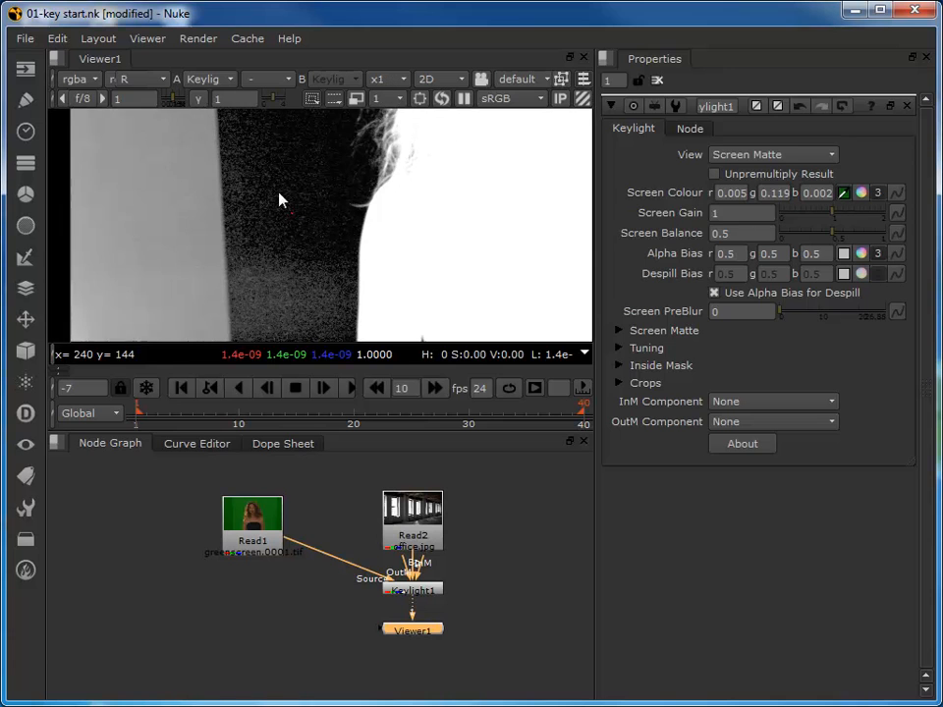
{"action": "scroll", "coordinate": [447, 235], "scroll_direction": "down", "scroll_amount": 3}
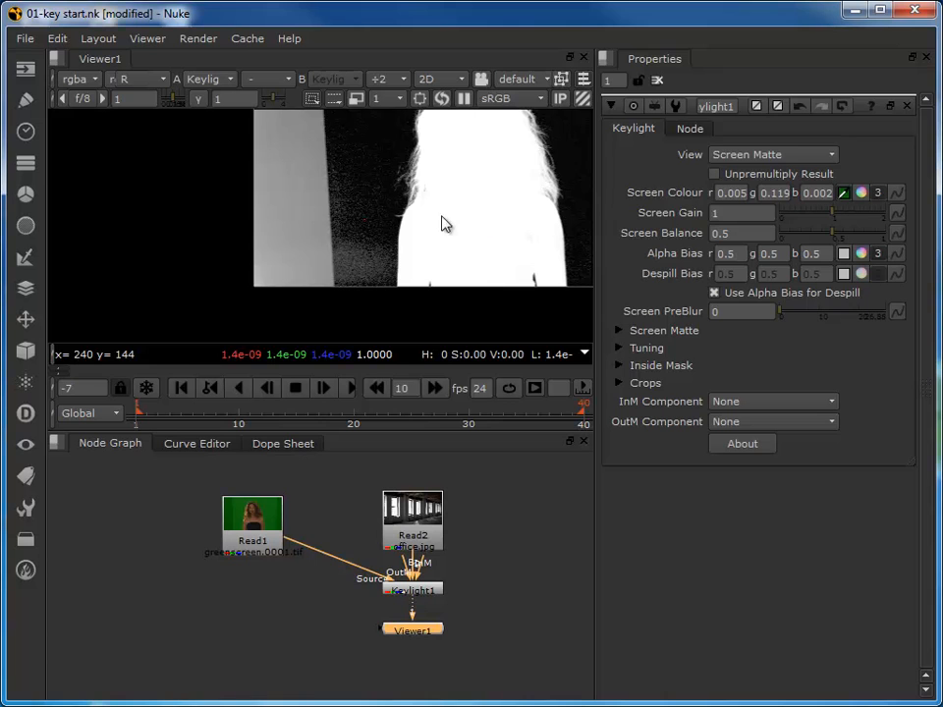
- Switch the Keylight view to Status and bring the whole figure into the viewer
{"action": "left_click", "coordinate": [779, 158]}
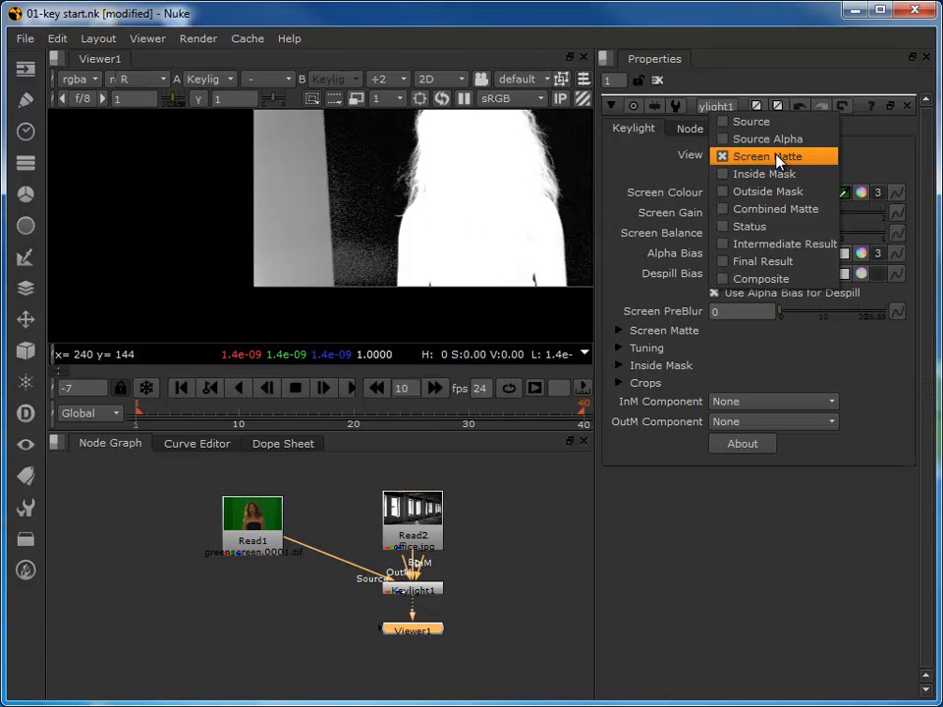
{"action": "left_click", "coordinate": [775, 227]}
{"action": "middle_click_drag", "start_coordinate": [436, 237], "coordinate": [297, 280]}
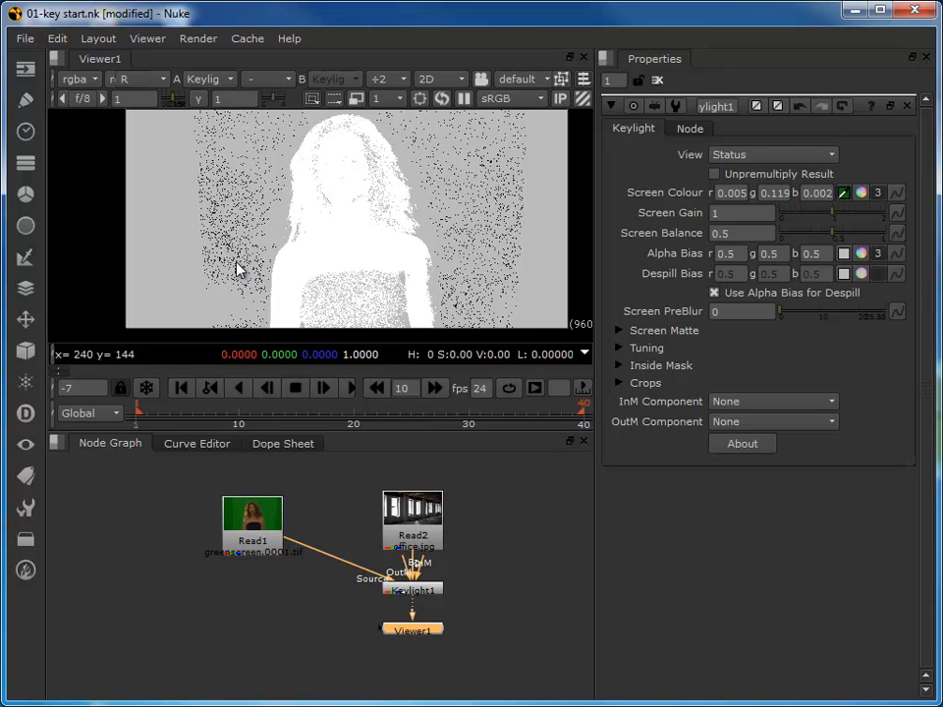
- Resample the screen colour as the average of box regions on the backdrop, finishing near the woman's shoulder, and turn off colour sampling
{"action": "mouse_move", "coordinate": [236, 264]}
{"action": "left_mouse_down", "text": "ctrl+shift"}
{"action": "mouse_move", "coordinate": [248, 291]}
{"action": "mouse_move", "coordinate": [253, 237]}
{"action": "mouse_move", "coordinate": [253, 285]}
{"action": "mouse_move", "coordinate": [244, 256]}
{"action": "mouse_move", "coordinate": [255, 254]}
{"action": "mouse_move", "coordinate": [251, 239]}
{"action": "mouse_move", "coordinate": [227, 249]}
{"action": "mouse_move", "coordinate": [225, 267]}
{"action": "mouse_move", "coordinate": [238, 280]}
{"action": "mouse_move", "coordinate": [246, 267]}
{"action": "mouse_move", "coordinate": [254, 289]}
{"action": "mouse_move", "coordinate": [236, 265]}
{"action": "mouse_move", "coordinate": [243, 277]}
{"action": "left_mouse_up", "text": "ctrl+shift"}
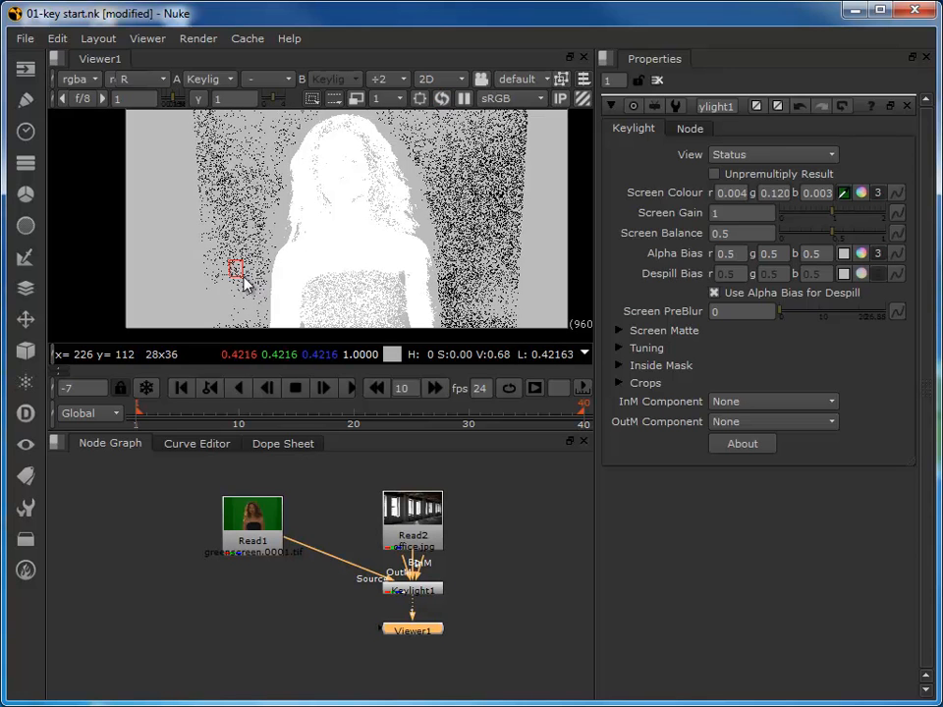
{"action": "mouse_move", "coordinate": [451, 273]}
{"action": "left_mouse_down", "text": "ctrl+shift"}
{"action": "mouse_move", "coordinate": [471, 290]}
{"action": "mouse_move", "coordinate": [448, 270]}
{"action": "mouse_move", "coordinate": [456, 277]}
{"action": "left_mouse_up", "text": "ctrl+shift"}
{"action": "left_click_drag", "start_coordinate": [225, 266], "coordinate": [248, 290], "text": "ctrl+shift"}
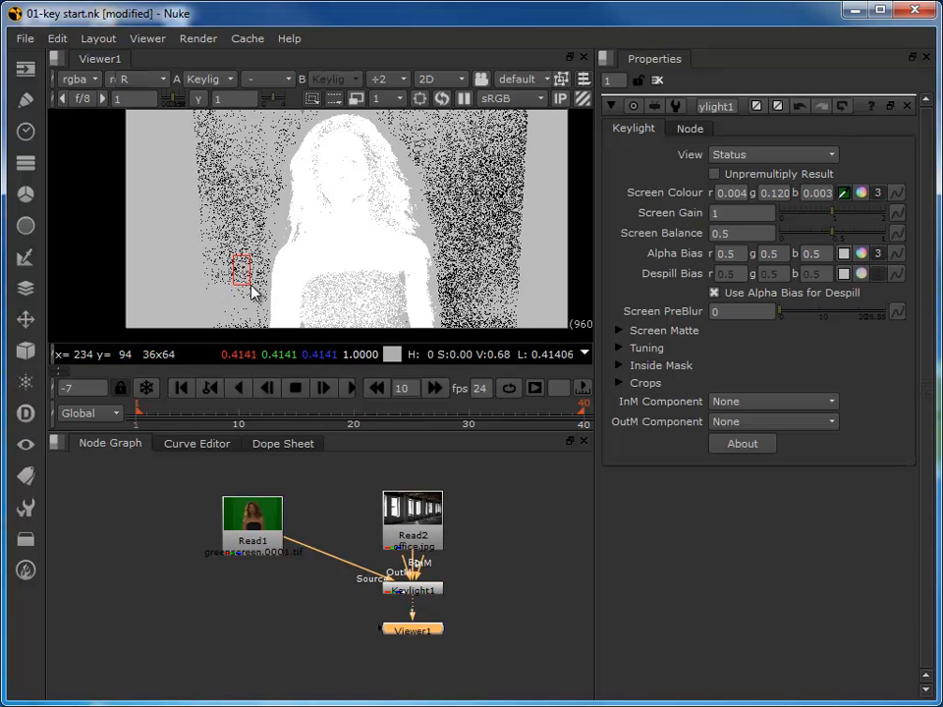
{"action": "mouse_move", "coordinate": [253, 283]}
{"action": "left_mouse_down", "text": "ctrl+shift"}
{"action": "mouse_move", "coordinate": [250, 293]}
{"action": "mouse_move", "coordinate": [254, 255]}
{"action": "mouse_move", "coordinate": [241, 259]}
{"action": "mouse_move", "coordinate": [244, 276]}
{"action": "left_mouse_up", "text": "ctrl+shift"}
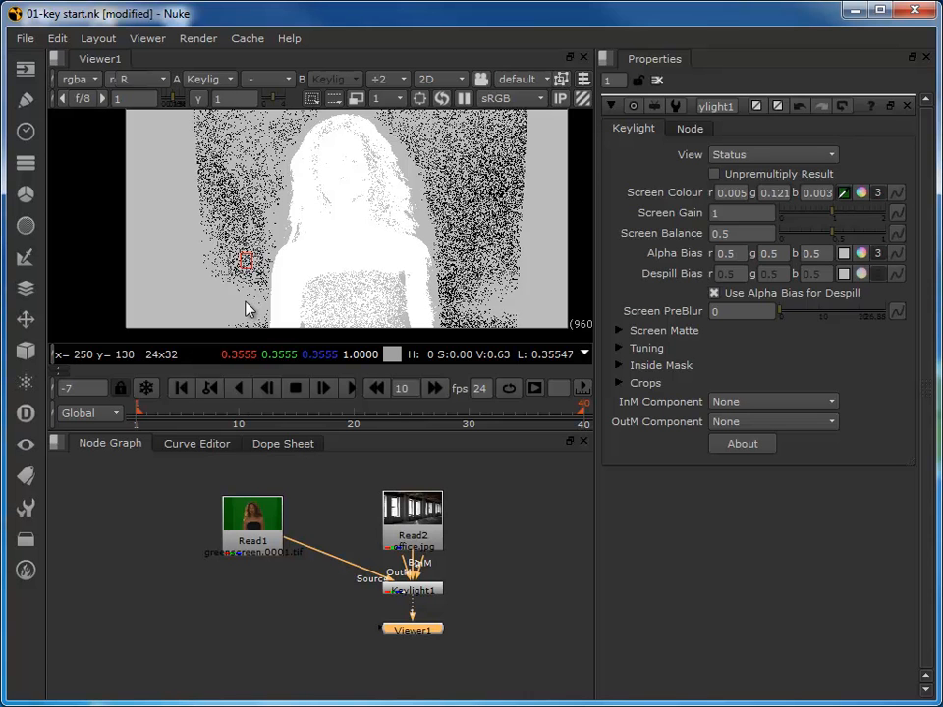
{"action": "left_click_drag", "start_coordinate": [236, 261], "coordinate": [257, 284], "text": "ctrl+shift"}
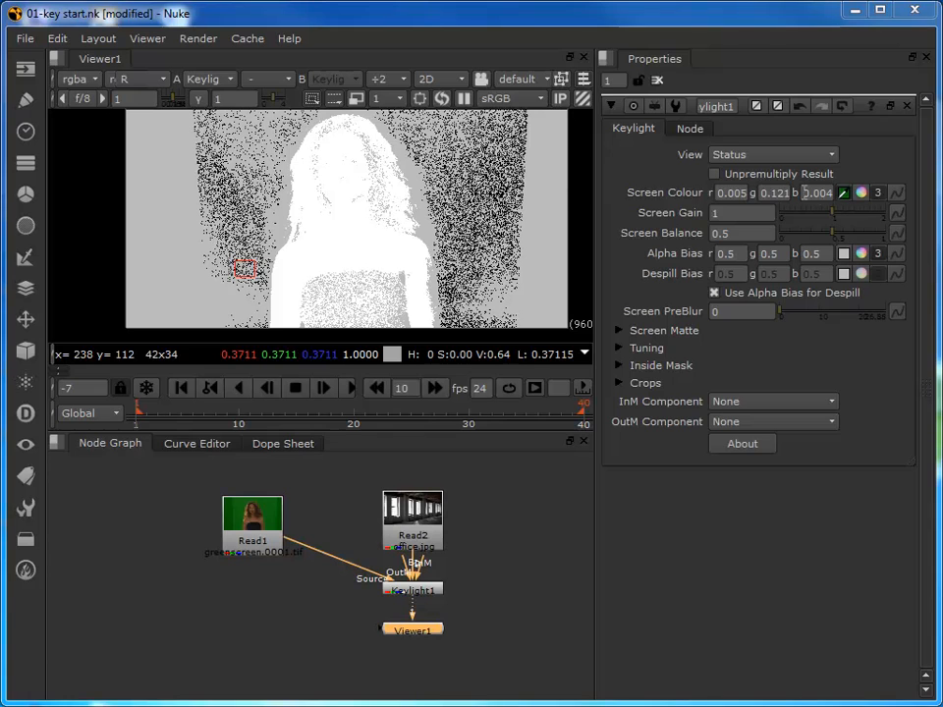
{"action": "left_click", "coordinate": [843, 195]}
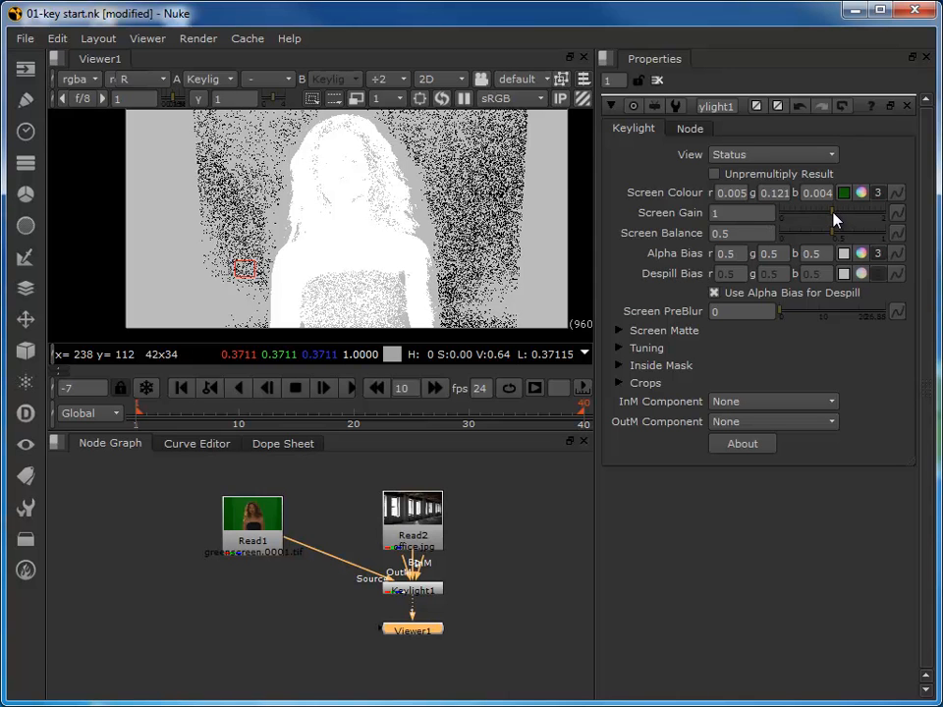
- Raise Keylight's Screen Gain to 1.02
{"action": "mouse_move", "coordinate": [833, 219]}
{"action": "left_mouse_down"}
{"action": "mouse_move", "coordinate": [845, 219]}
{"action": "mouse_move", "coordinate": [833, 222]}
{"action": "left_mouse_up"}
{"action": "left_click_drag", "start_coordinate": [833, 220], "coordinate": [834, 222]}
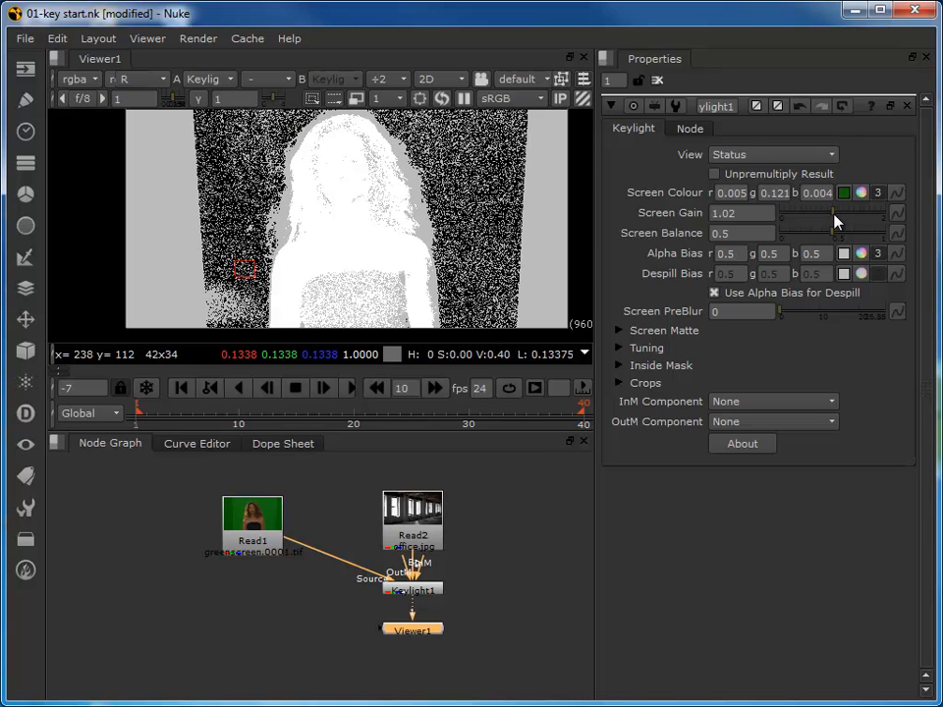
- Test stronger Screen Gain values up to about 1.3 on the backdrop, and settle on a Screen Gain of 1.04
{"action": "left_click_drag", "start_coordinate": [833, 222], "coordinate": [850, 218]}
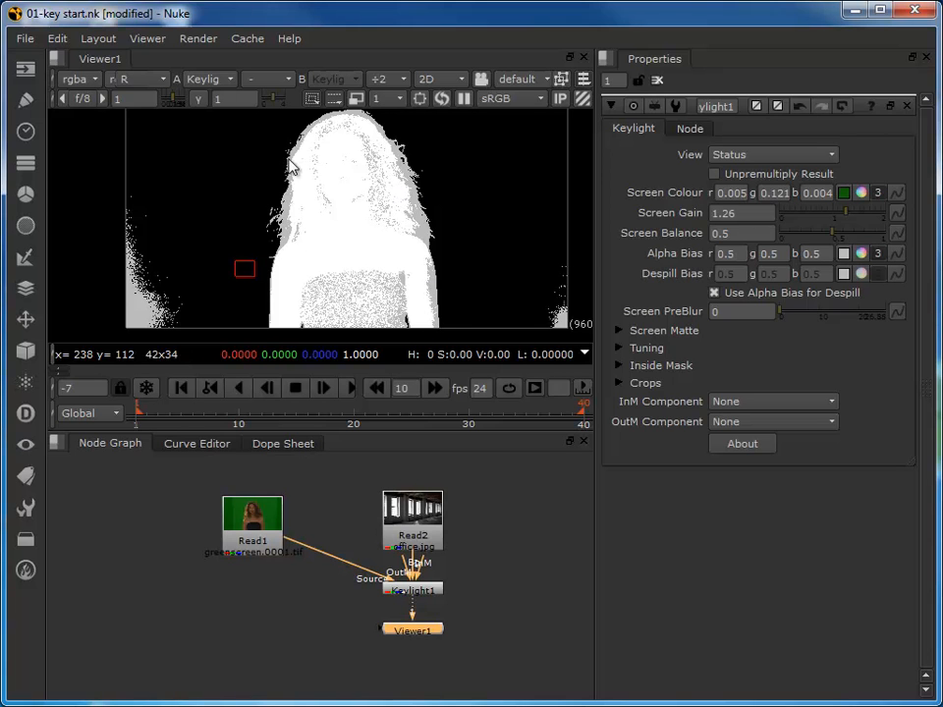
{"action": "left_click_drag", "start_coordinate": [846, 215], "coordinate": [851, 224]}
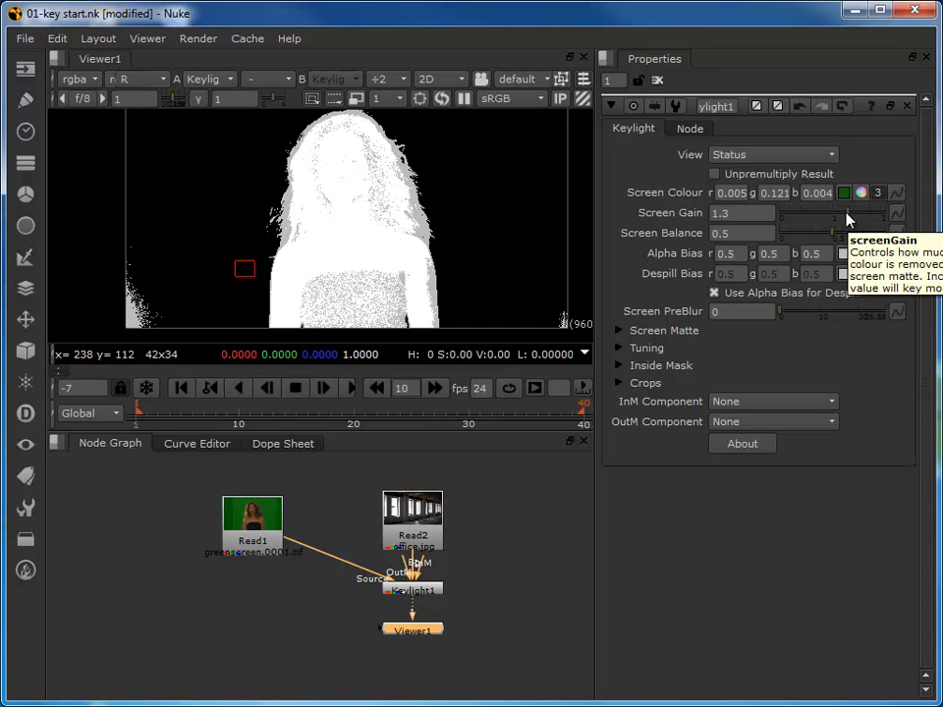
{"action": "left_click_drag", "start_coordinate": [850, 218], "coordinate": [836, 224]}
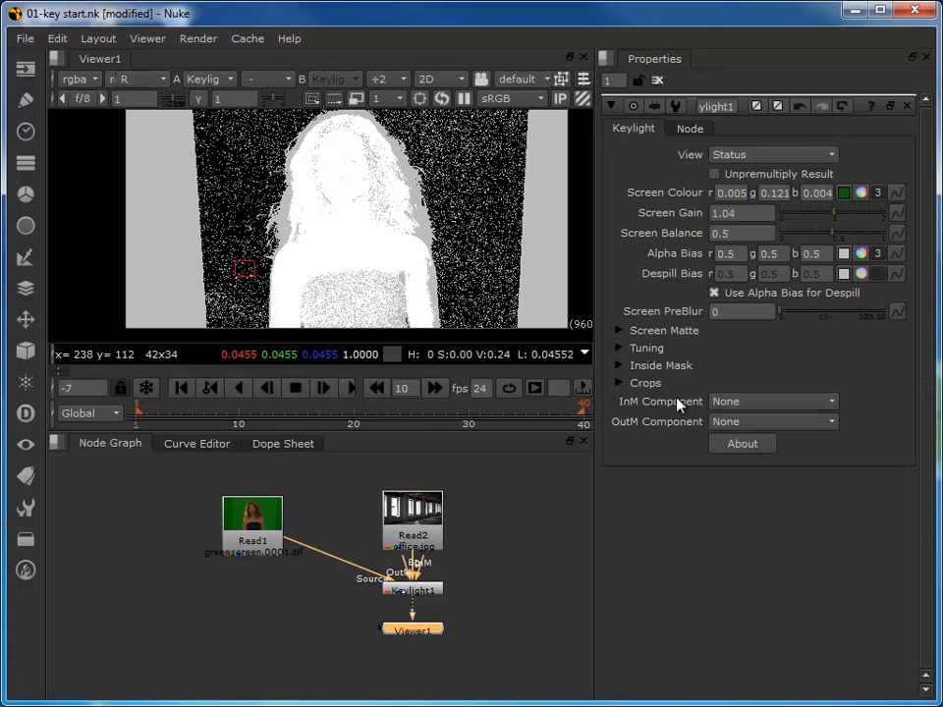
- In Keylight's Screen Matte settings, set Clip Black to 0.06 and Clip White to 0.86
{"action": "left_click", "coordinate": [619, 332]}
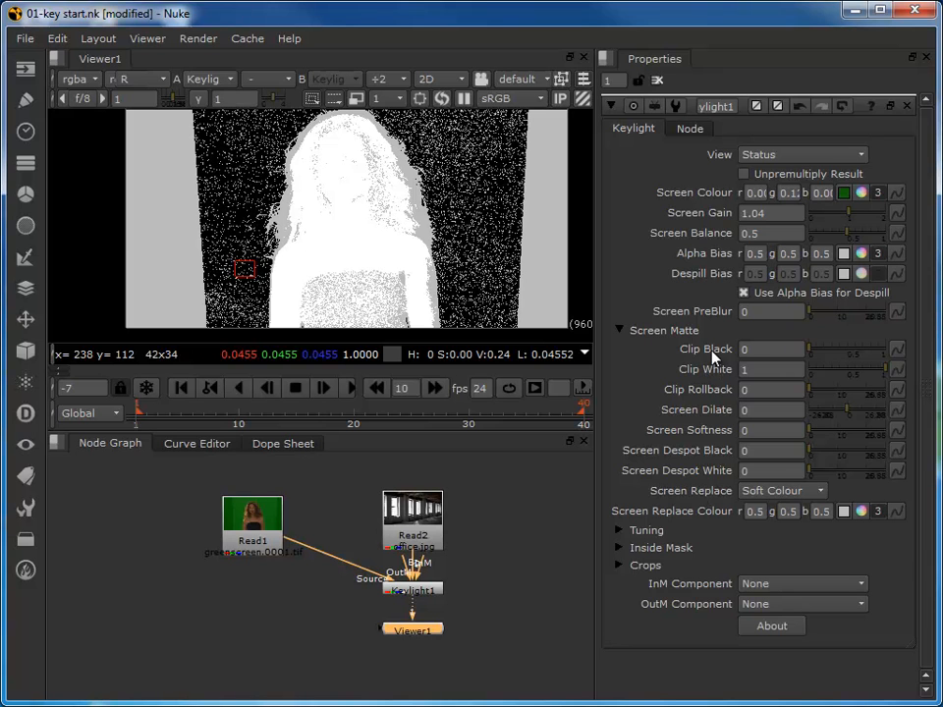
{"action": "left_click_drag", "start_coordinate": [811, 350], "coordinate": [803, 351]}
{"action": "left_click_drag", "start_coordinate": [810, 351], "coordinate": [813, 352]}
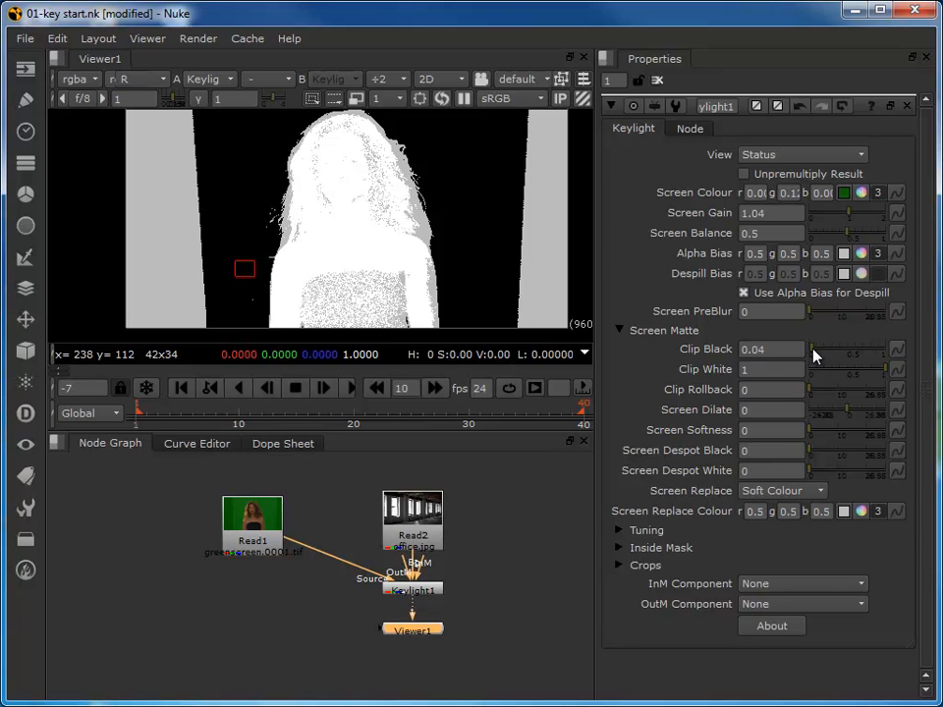
{"action": "left_click_drag", "start_coordinate": [813, 356], "coordinate": [815, 358]}
{"action": "left_click", "coordinate": [754, 354]}
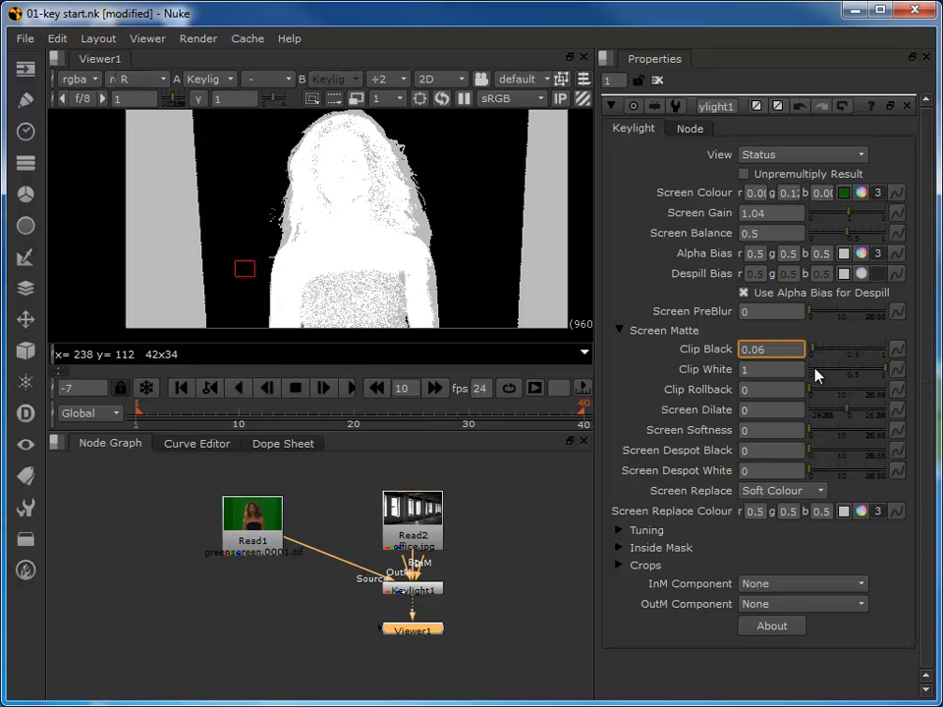
{"action": "left_click_drag", "start_coordinate": [887, 376], "coordinate": [879, 380]}
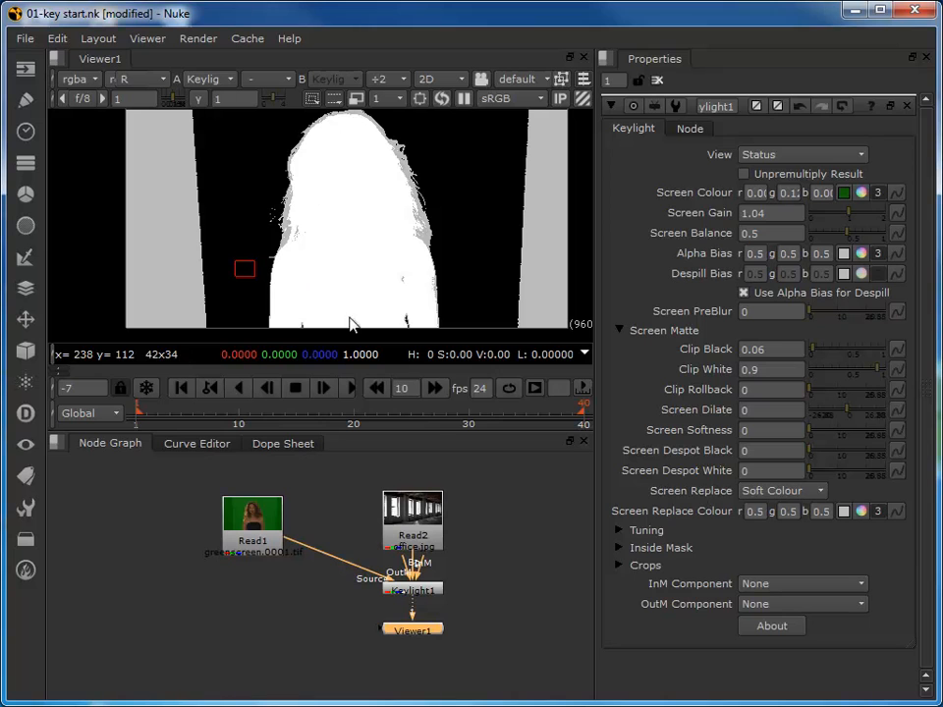
{"action": "left_click_drag", "start_coordinate": [881, 377], "coordinate": [876, 378]}
- Switch the Keylight view to Screen Matte and set Screen Softness to 1, judging the hair edges up close
{"action": "scroll", "coordinate": [365, 318], "scroll_direction": "up", "scroll_amount": 3}
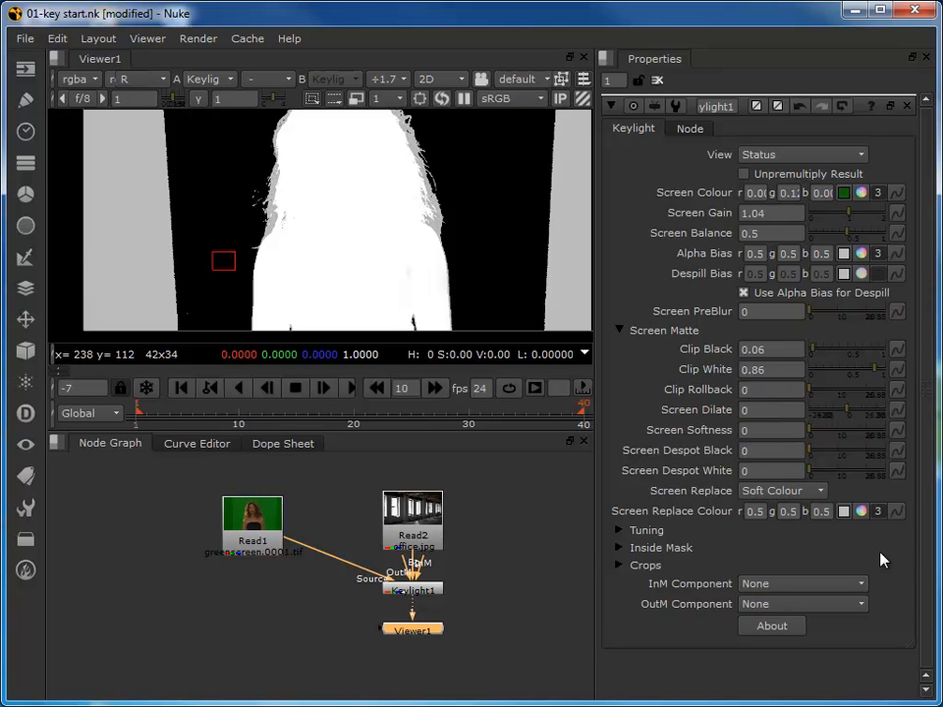
{"action": "scroll", "coordinate": [413, 141], "scroll_direction": "up", "scroll_amount": 2}
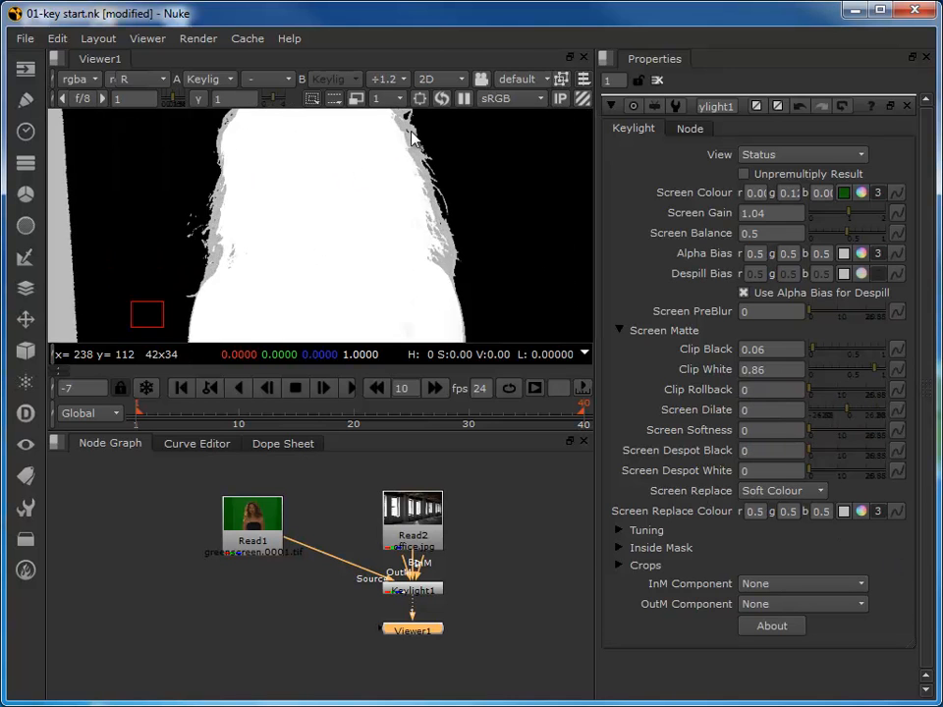
{"action": "scroll", "coordinate": [412, 141], "scroll_direction": "up", "scroll_amount": 2}
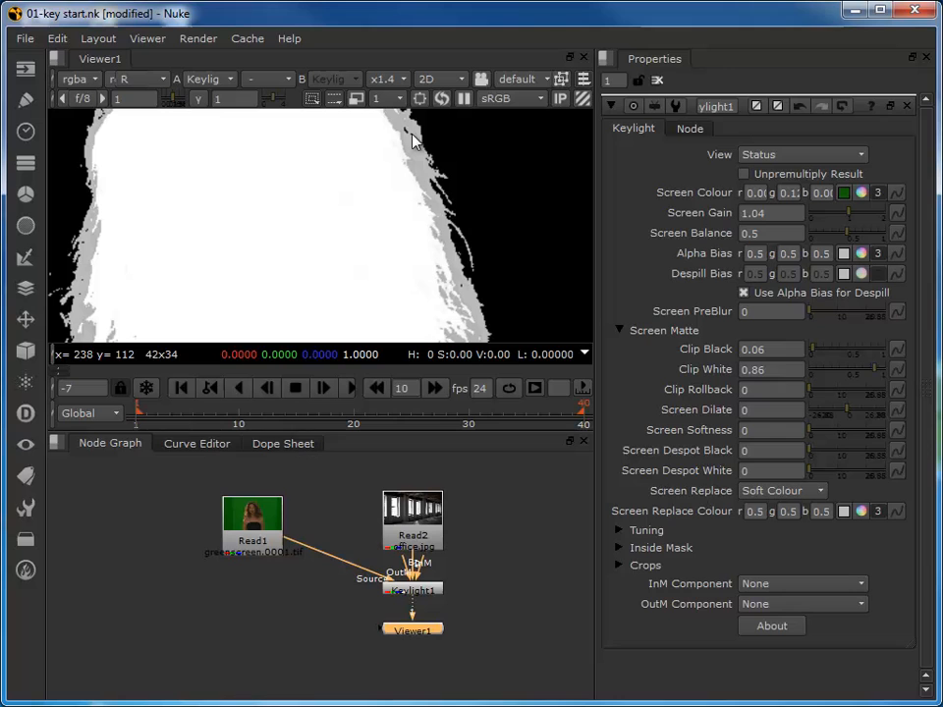
{"action": "left_click_drag", "start_coordinate": [810, 436], "coordinate": [814, 436]}
{"action": "left_click", "coordinate": [811, 432]}
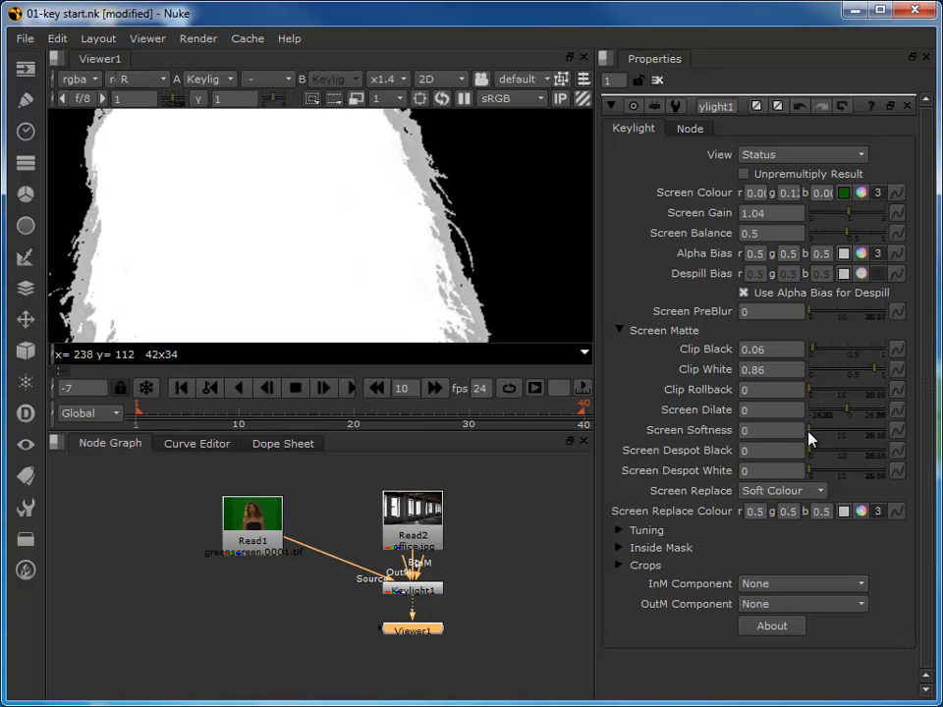
{"action": "left_click", "coordinate": [786, 154]}
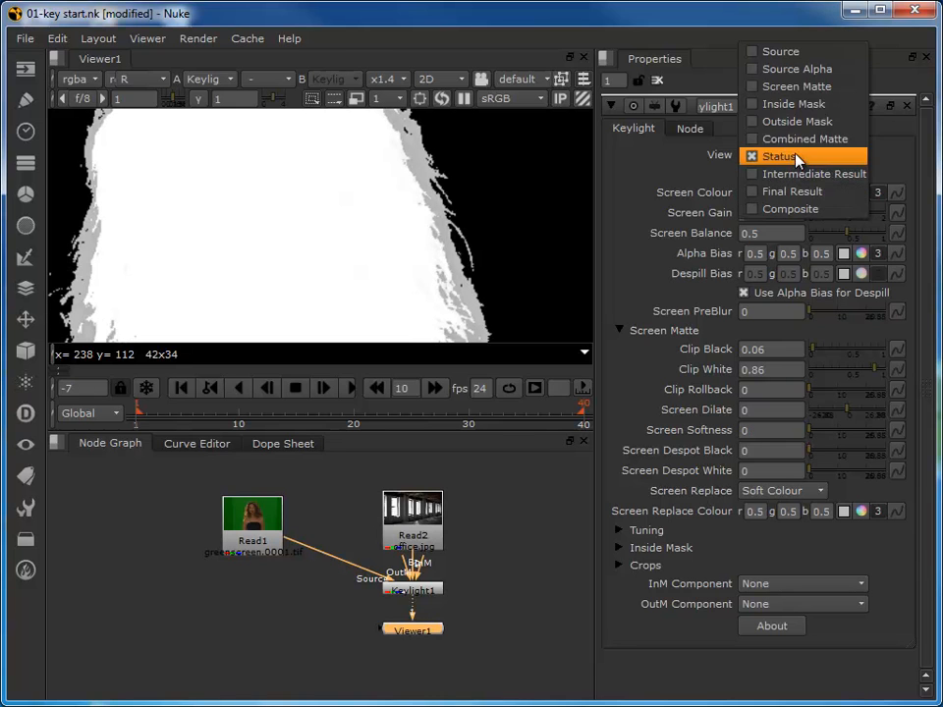
{"action": "left_click", "coordinate": [787, 88]}
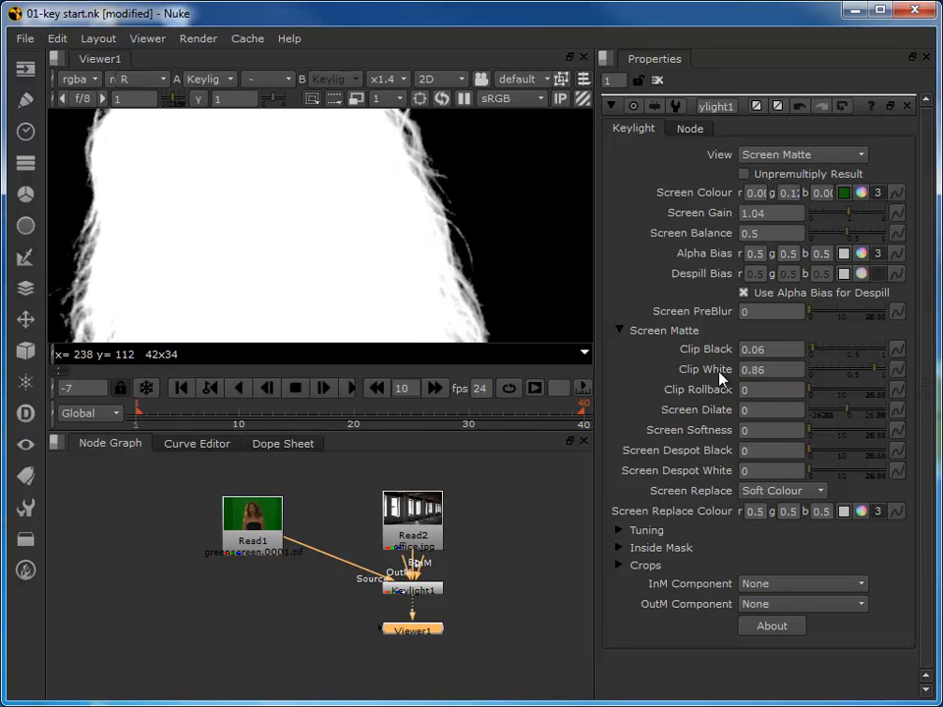
{"action": "left_click", "coordinate": [810, 436]}
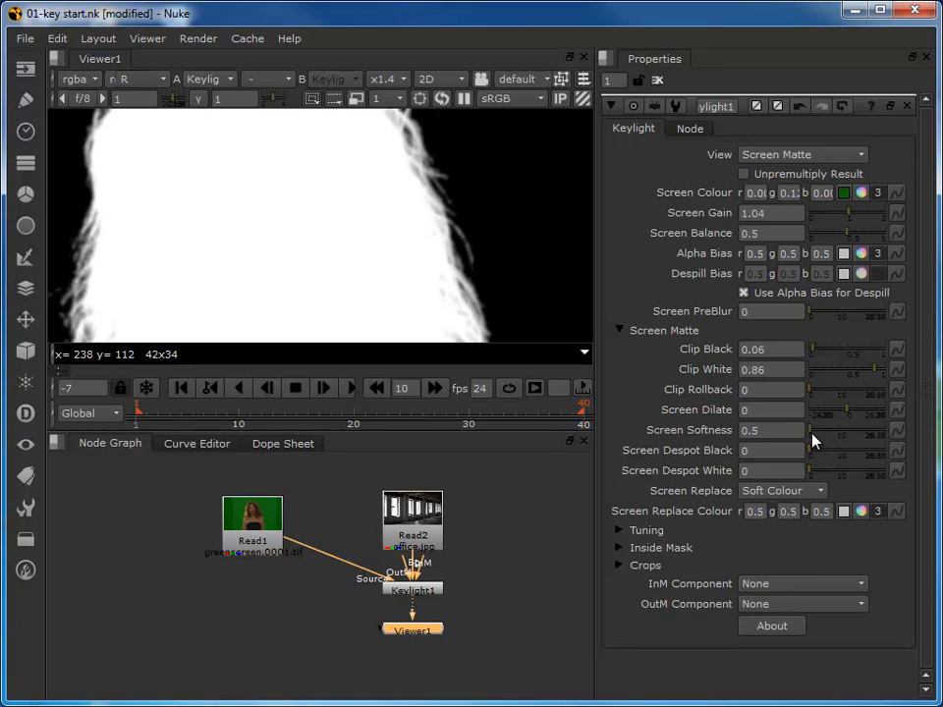
{"action": "mouse_move", "coordinate": [811, 438]}
{"action": "left_mouse_down"}
{"action": "mouse_move", "coordinate": [860, 437]}
{"action": "mouse_move", "coordinate": [816, 438]}
{"action": "mouse_move", "coordinate": [814, 446]}
{"action": "left_mouse_up"}
- Show the greenscreen Read1 clip in the viewer in full RGB colour with the whole frame in view
{"action": "scroll", "coordinate": [300, 254], "scroll_direction": "down", "scroll_amount": 3}
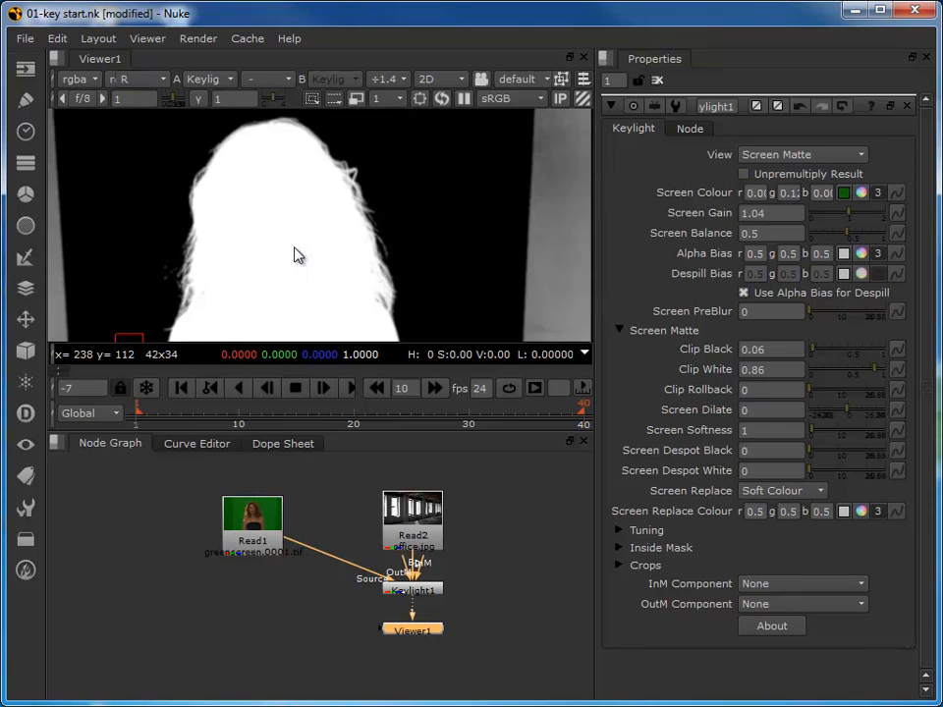
{"action": "scroll", "coordinate": [298, 256], "scroll_direction": "down", "scroll_amount": 1}
{"action": "scroll", "coordinate": [298, 255], "scroll_direction": "down", "scroll_amount": 1}
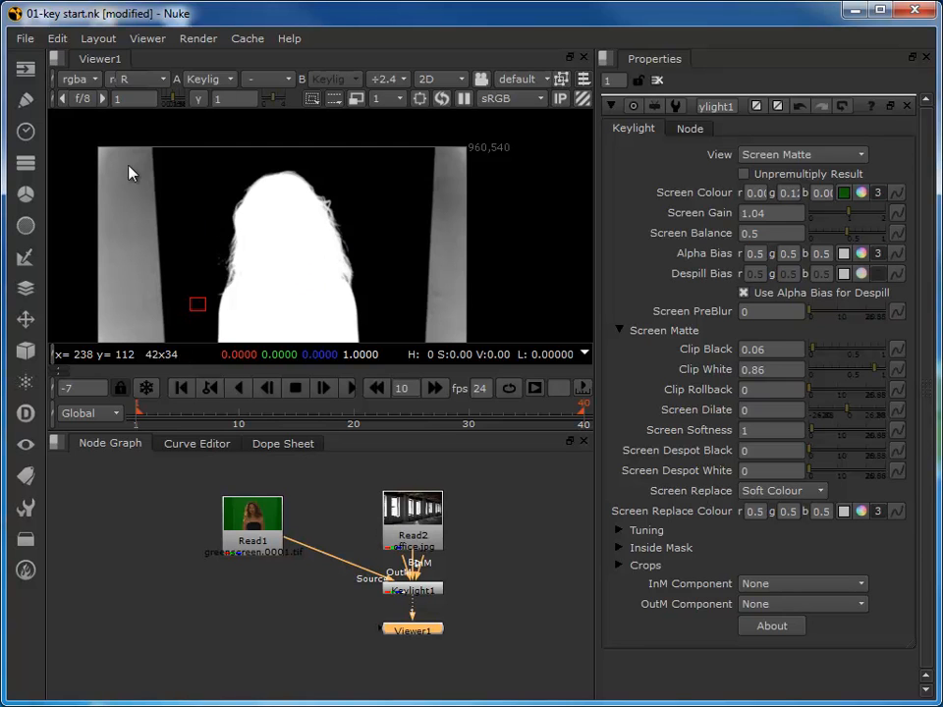
{"action": "left_click", "coordinate": [267, 535]}
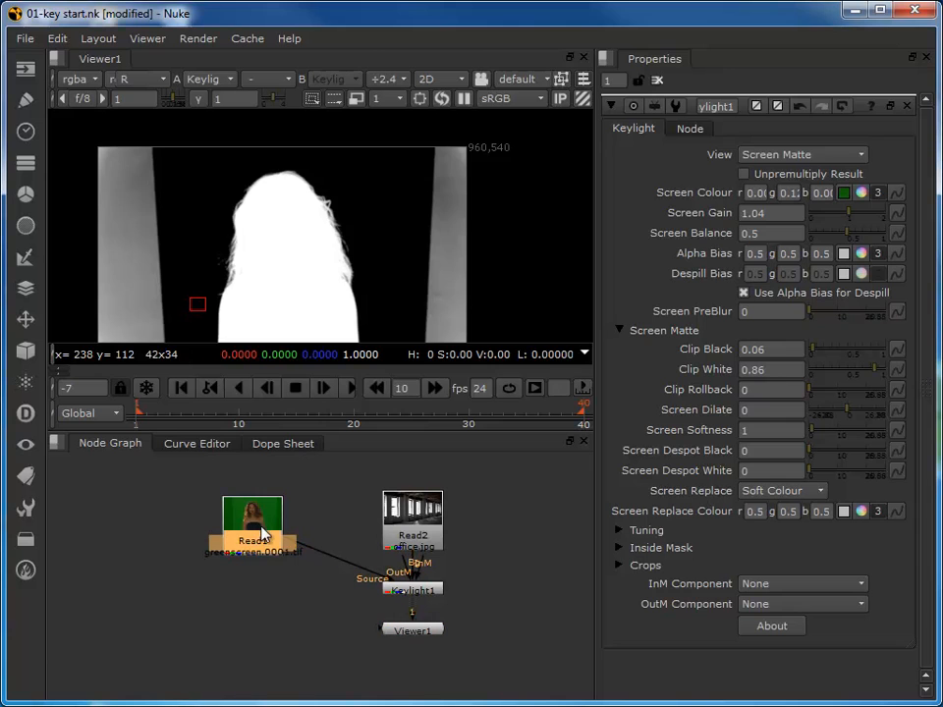
{"action": "key", "text": "1"}
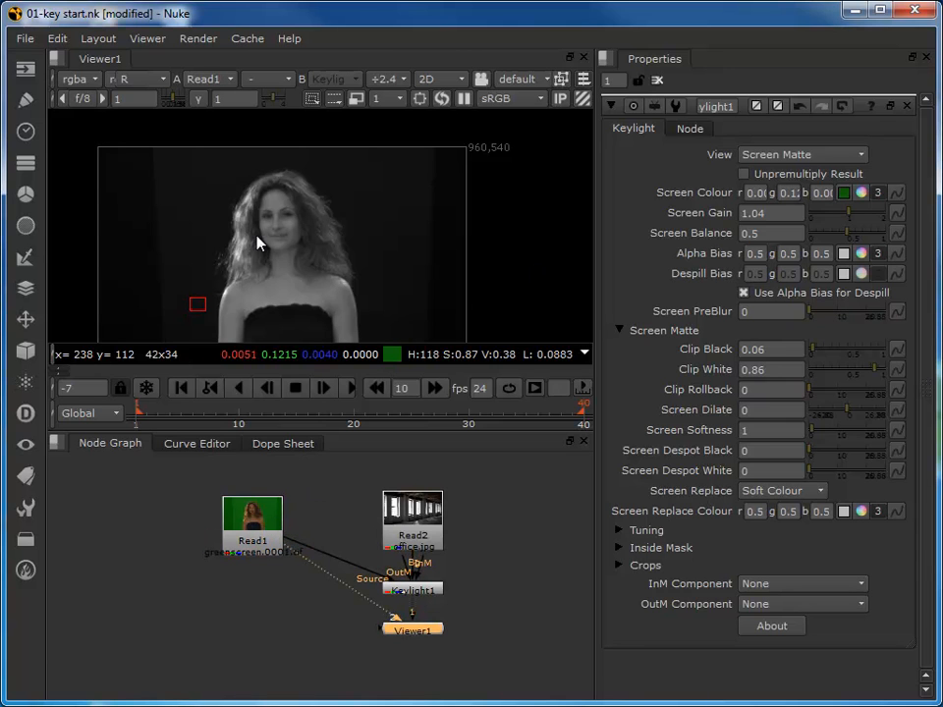
{"action": "key", "text": "r"}
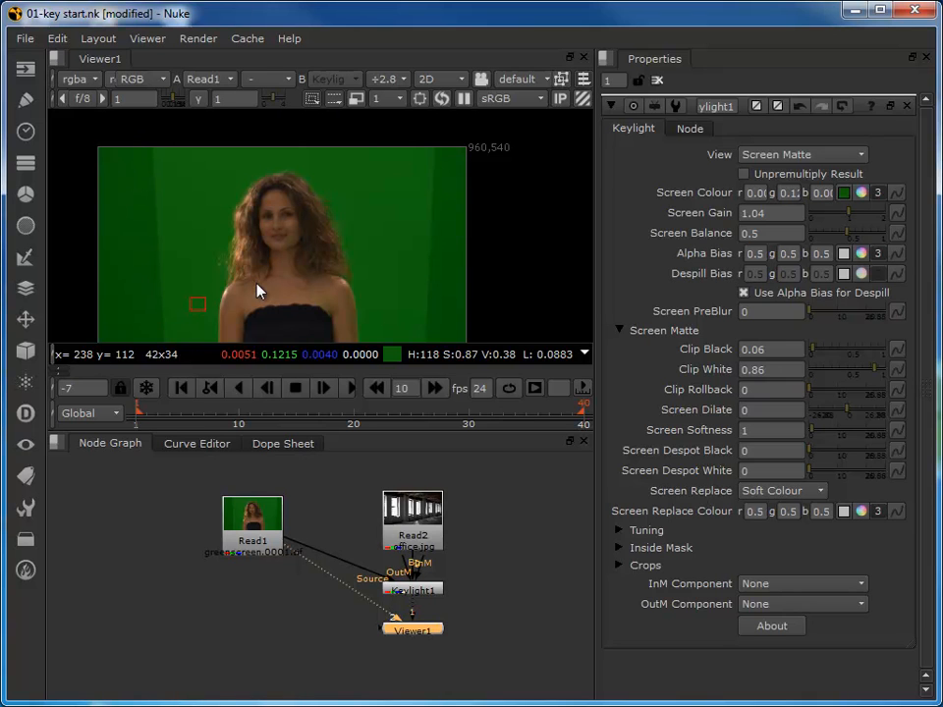
{"action": "scroll", "coordinate": [256, 290], "scroll_direction": "down", "scroll_amount": 1}
{"action": "middle_click_drag", "start_coordinate": [255, 296], "coordinate": [308, 302]}
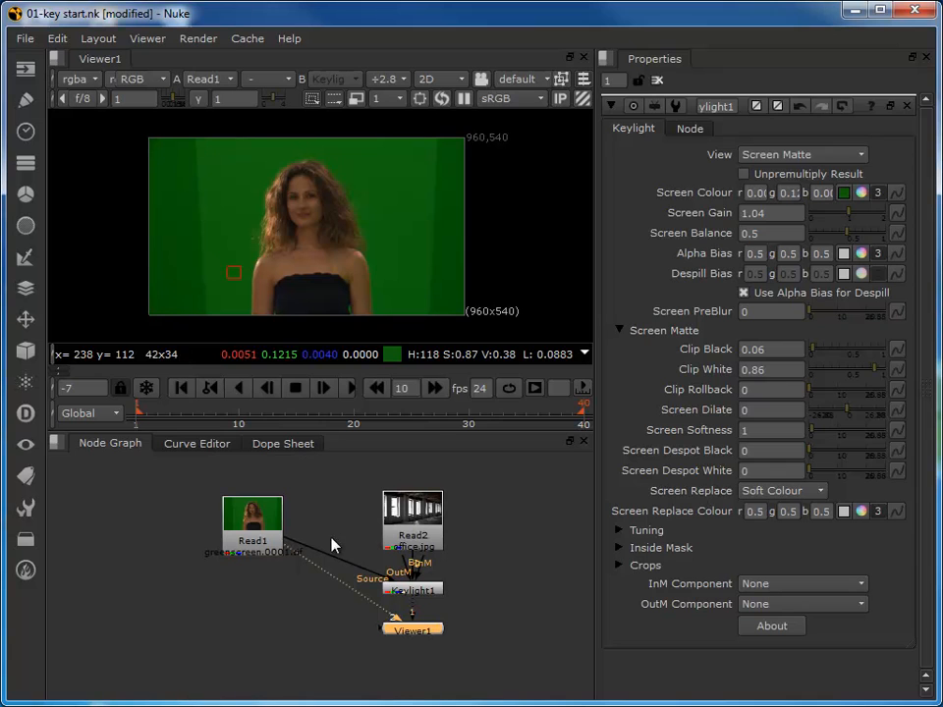
- Add an unconnected Roto node and place it below the greenscreen Read1 node in the node graph
{"action": "left_click", "coordinate": [336, 510]}
{"action": "key", "text": "Tab"}
{"action": "type", "text": "roto"}
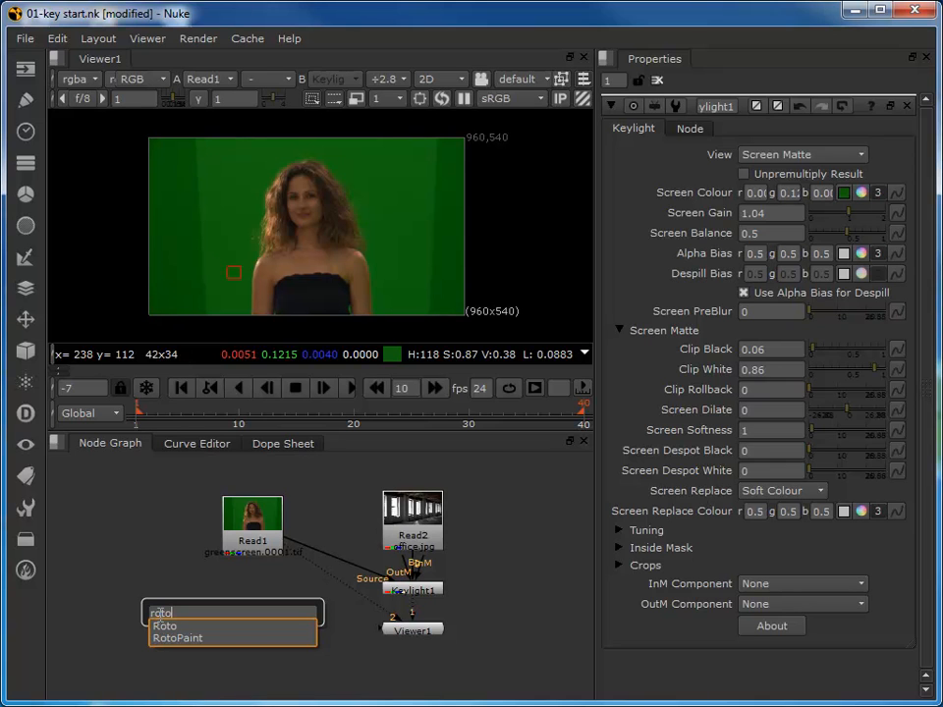
{"action": "left_click", "coordinate": [164, 626]}
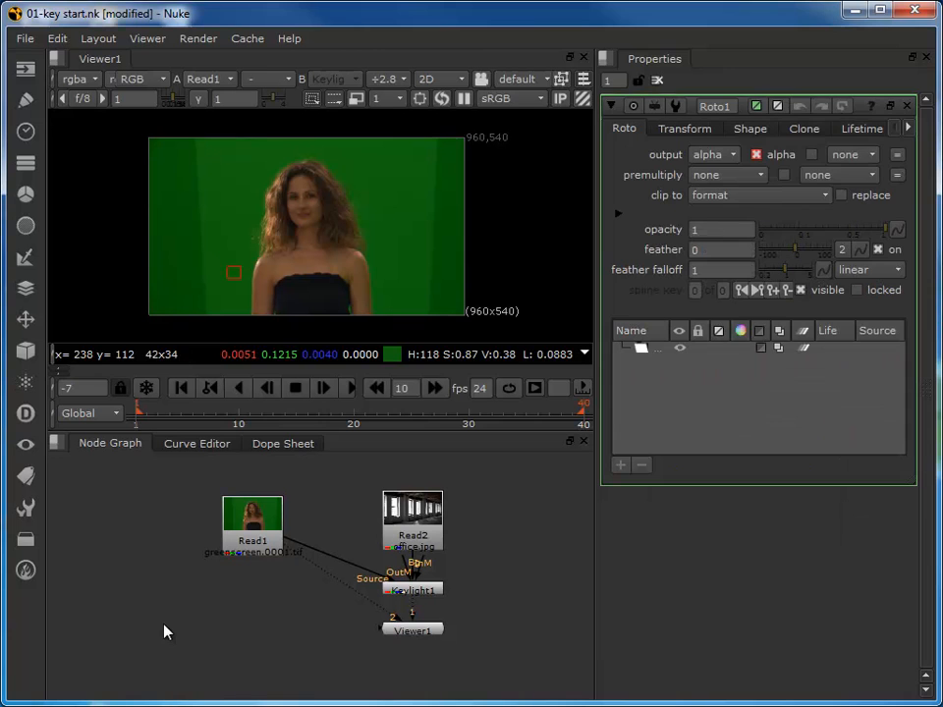
{"action": "left_click_drag", "start_coordinate": [236, 633], "coordinate": [291, 626]}
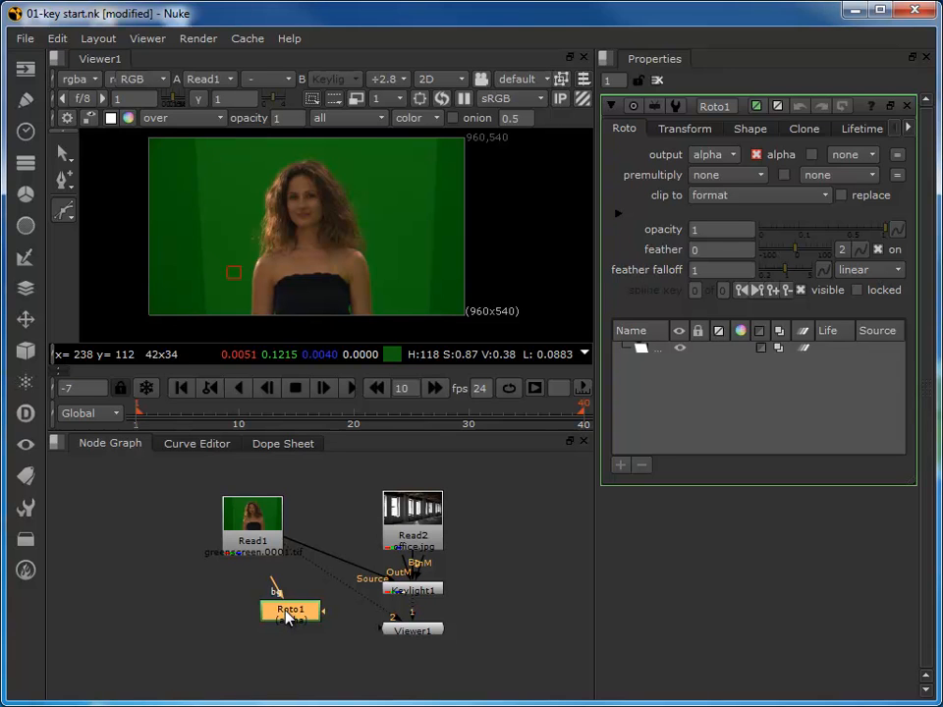
- Draw a closed four-point roto shape around the woman, inside the darker side strips of the backdrop, and go to frame 1
{"action": "left_click", "coordinate": [64, 212]}
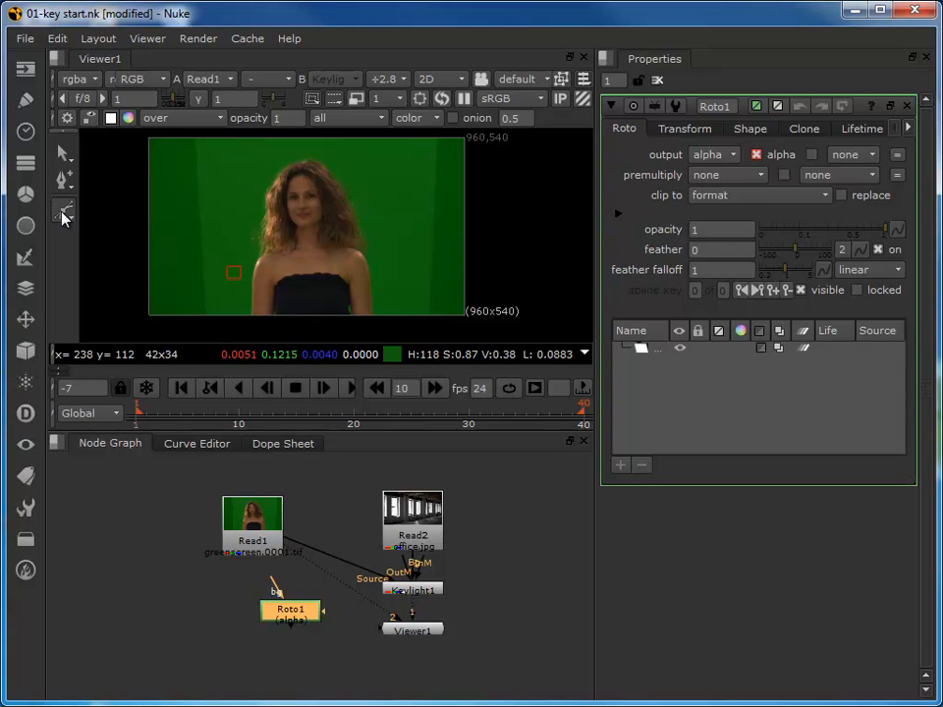
{"action": "left_click", "coordinate": [411, 321]}
{"action": "left_click", "coordinate": [418, 144]}
{"action": "left_click", "coordinate": [203, 144]}
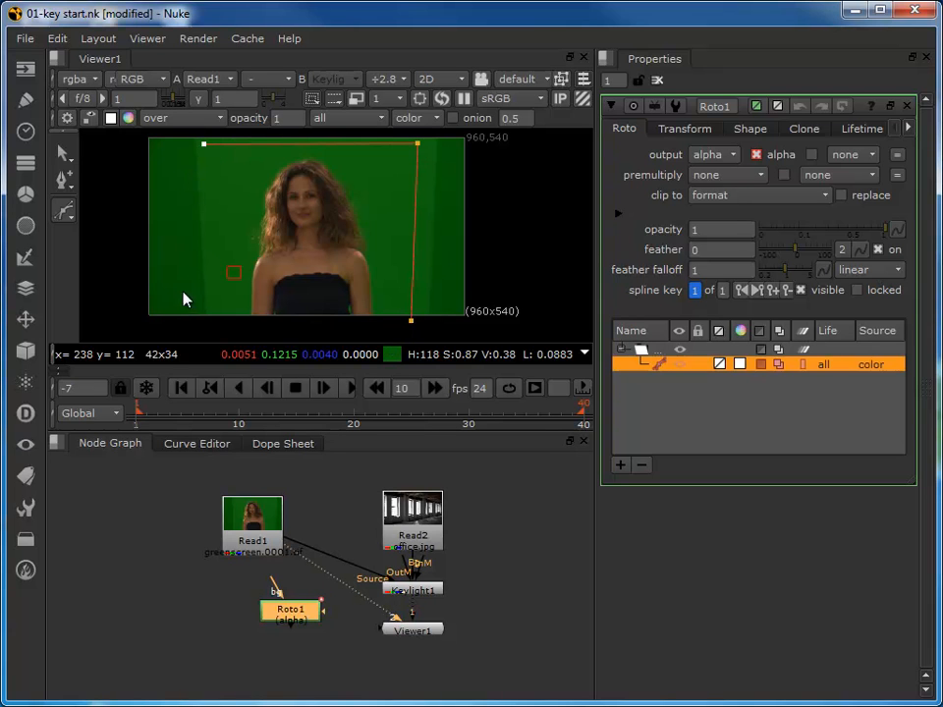
{"action": "left_click", "coordinate": [216, 321]}
{"action": "left_click", "coordinate": [410, 321]}
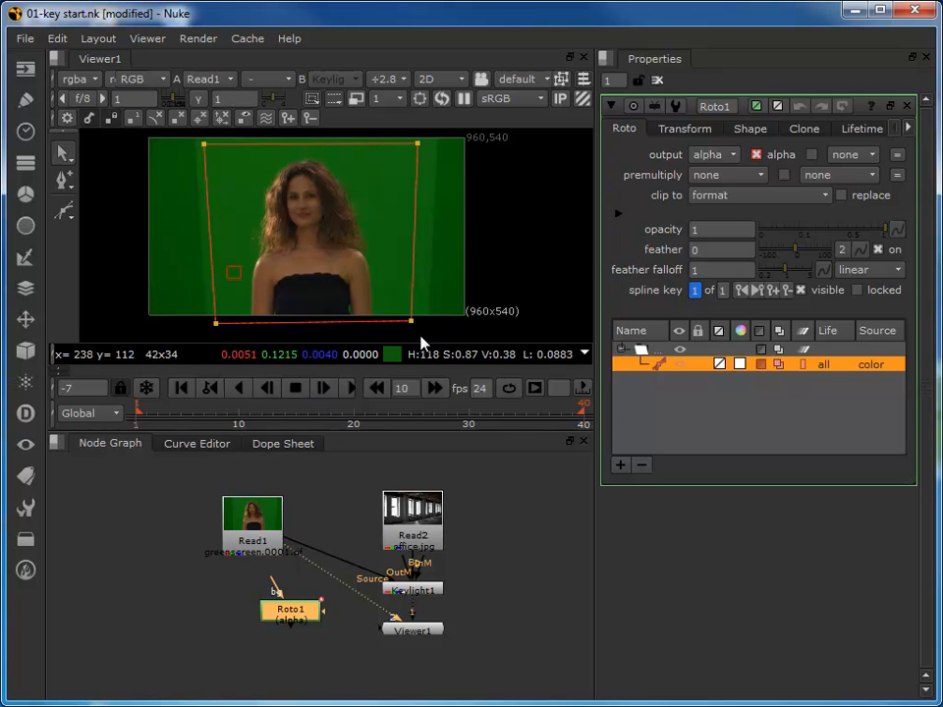
{"action": "mouse_move", "coordinate": [145, 417]}
{"action": "left_mouse_down"}
{"action": "mouse_move", "coordinate": [563, 424]}
{"action": "mouse_move", "coordinate": [143, 433]}
{"action": "mouse_move", "coordinate": [555, 432]}
{"action": "mouse_move", "coordinate": [310, 442]}
{"action": "mouse_move", "coordinate": [134, 433]}
{"action": "left_mouse_up"}
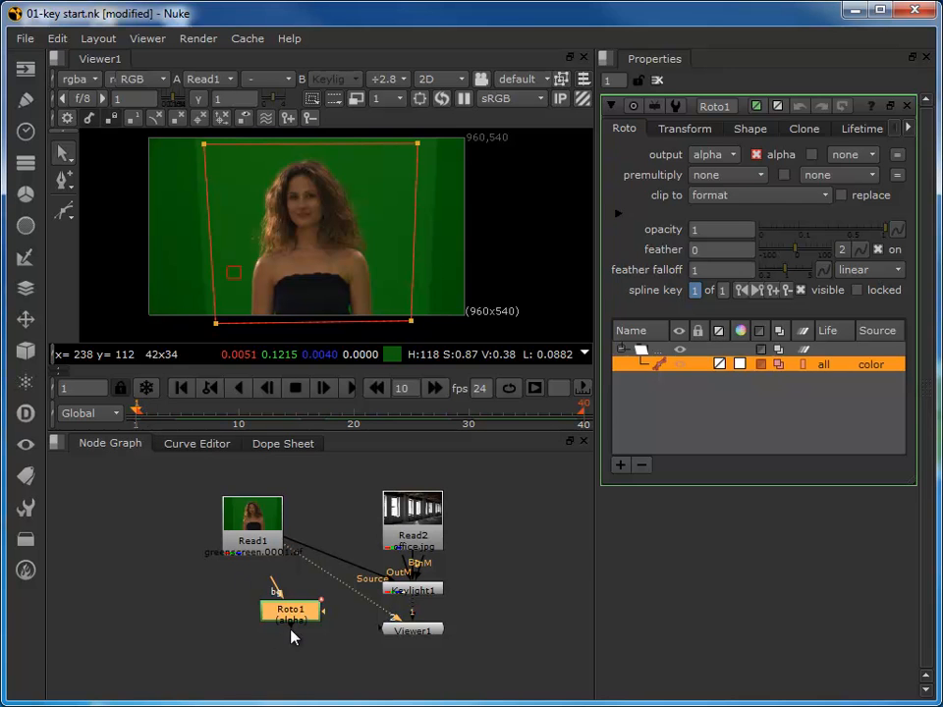
{"action": "left_click_drag", "start_coordinate": [136, 411], "coordinate": [127, 434]}
- Move the Roto node between the two Read nodes and connect Keylight's OutM input to it
{"action": "left_click_drag", "start_coordinate": [298, 617], "coordinate": [337, 516]}
{"action": "left_click_drag", "start_coordinate": [410, 572], "coordinate": [333, 519]}
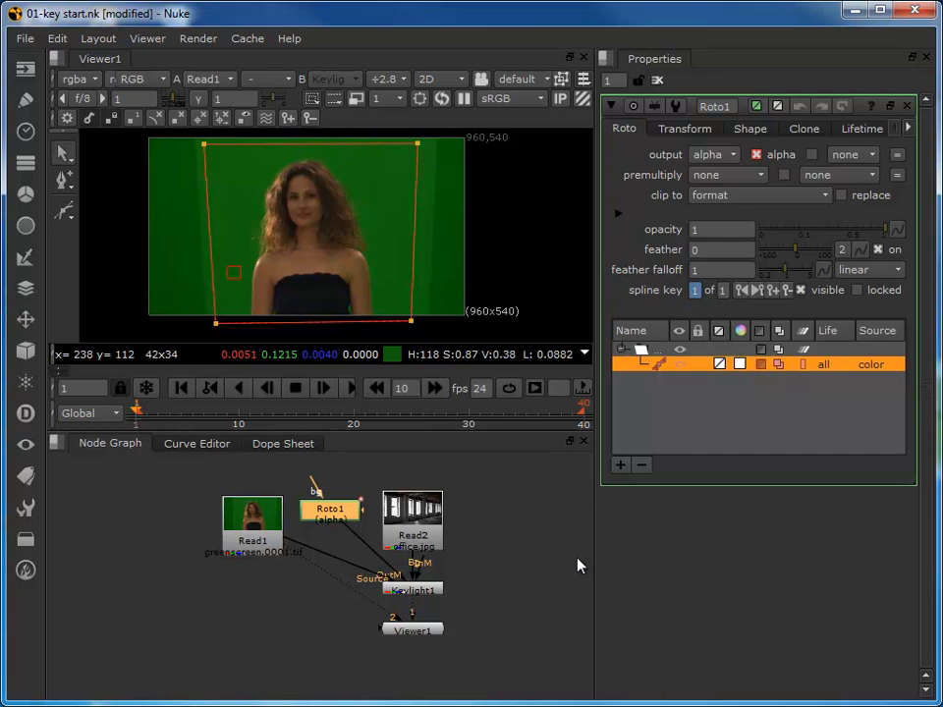
{"action": "left_click_drag", "start_coordinate": [340, 517], "coordinate": [339, 528]}
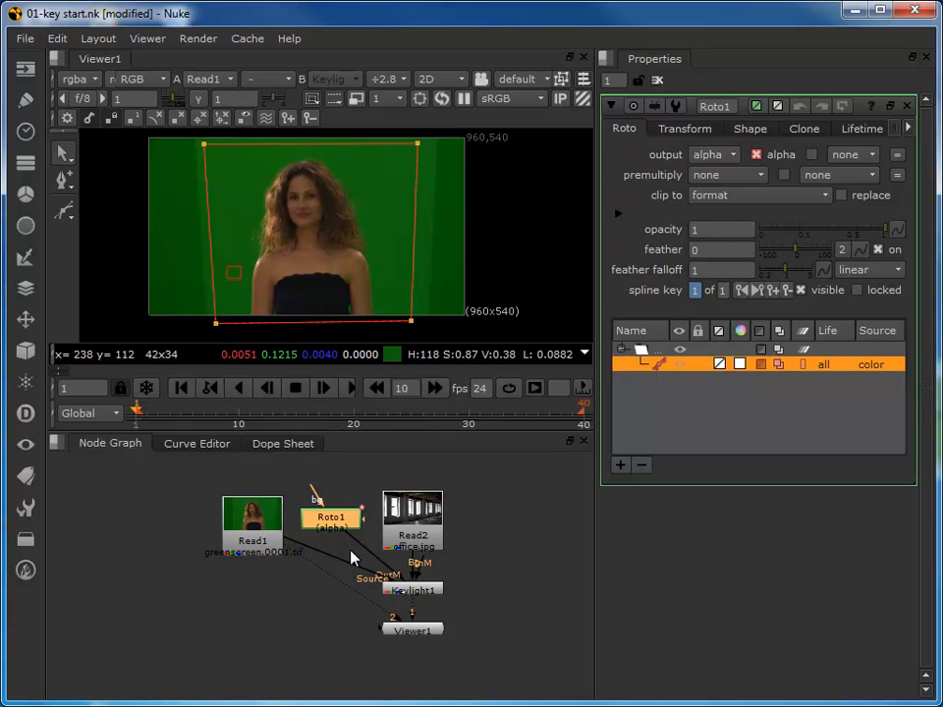
- Open Keylight1's properties and set its OutM Component to Alpha
{"action": "left_click", "coordinate": [414, 592]}
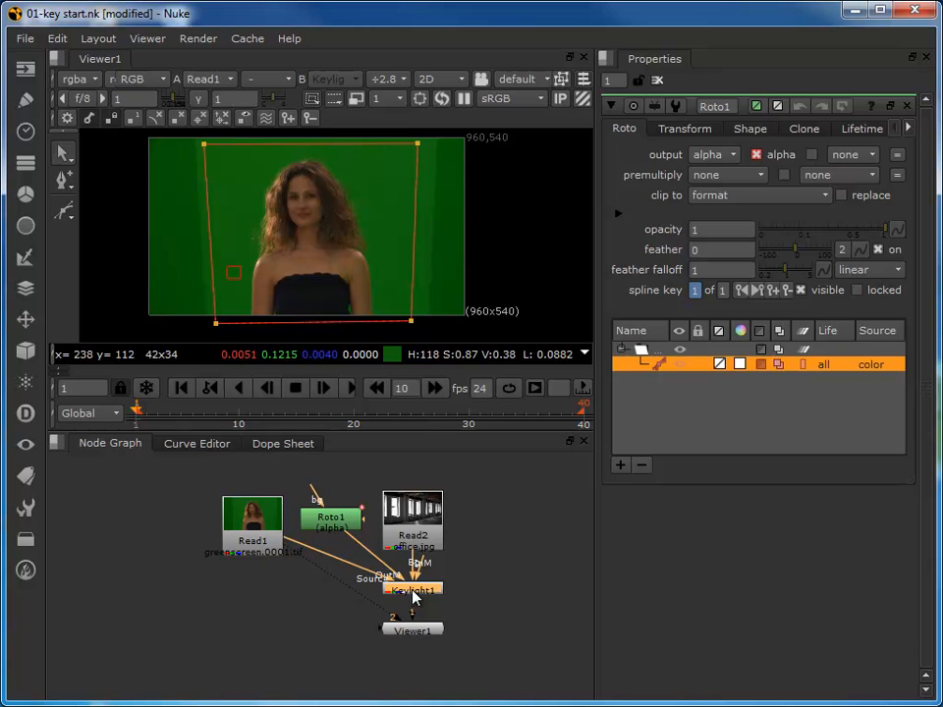
{"action": "double_click", "coordinate": [413, 593]}
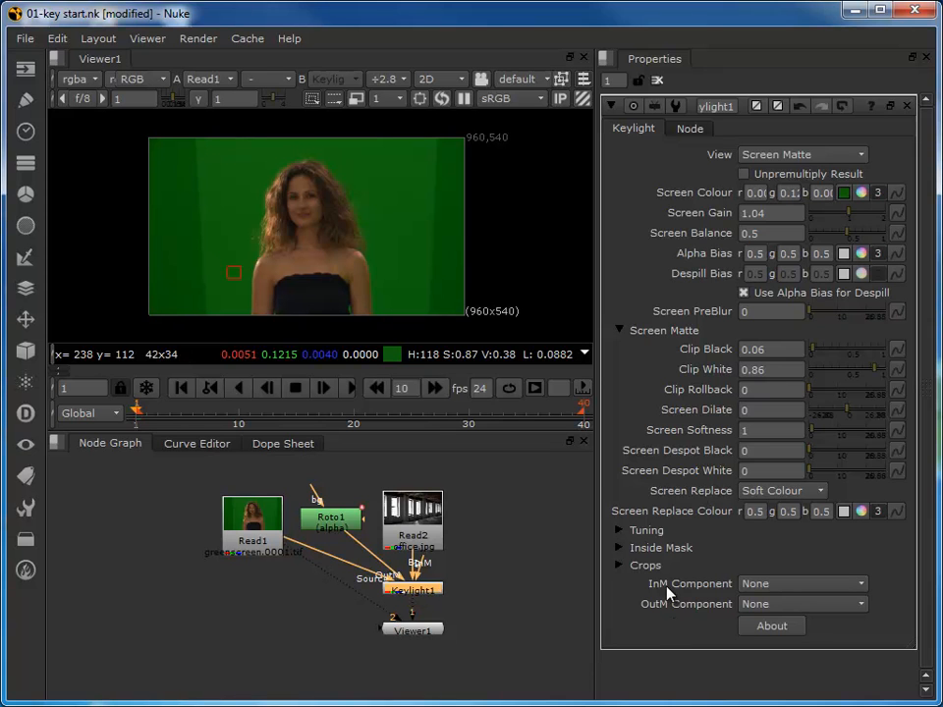
{"action": "left_click_drag", "start_coordinate": [425, 565], "coordinate": [418, 538]}
{"action": "left_click", "coordinate": [811, 608]}
{"action": "left_click", "coordinate": [756, 659]}
- Connect the viewer to Keylight1 and check the key in the Status view and the Final Result view
{"action": "left_click", "coordinate": [801, 154]}
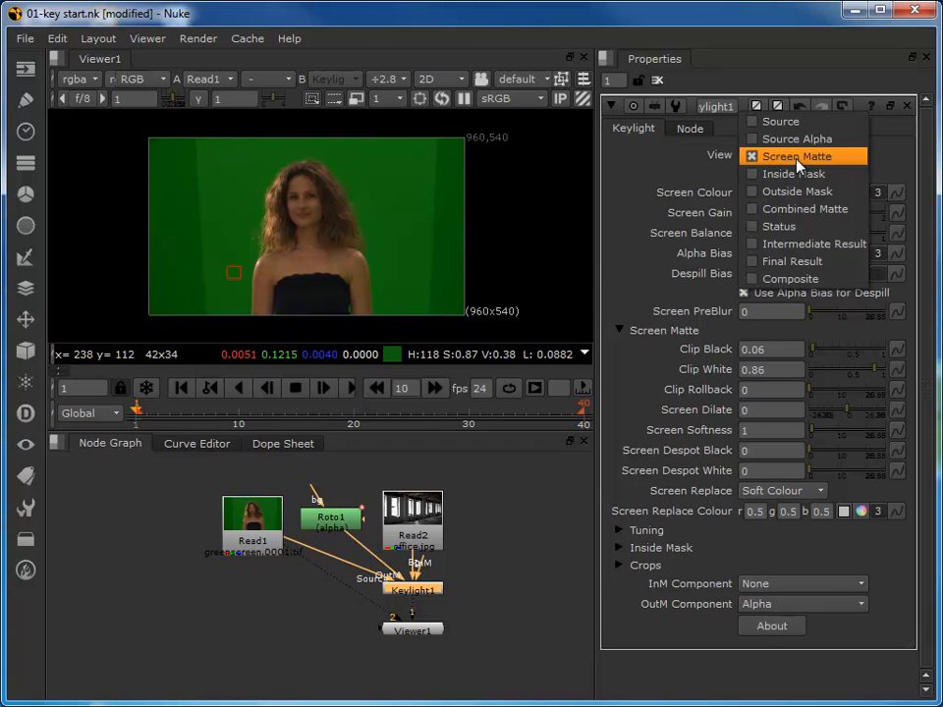
{"action": "left_click", "coordinate": [790, 226]}
{"action": "left_click_drag", "start_coordinate": [388, 615], "coordinate": [411, 592]}
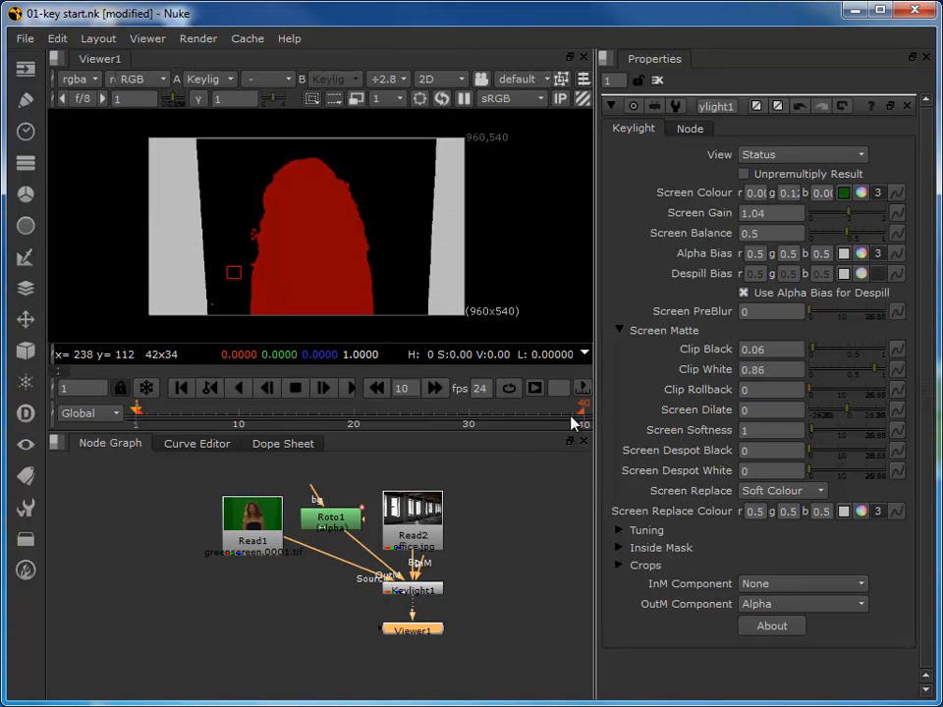
{"action": "left_click", "coordinate": [749, 154]}
{"action": "left_click", "coordinate": [785, 191]}
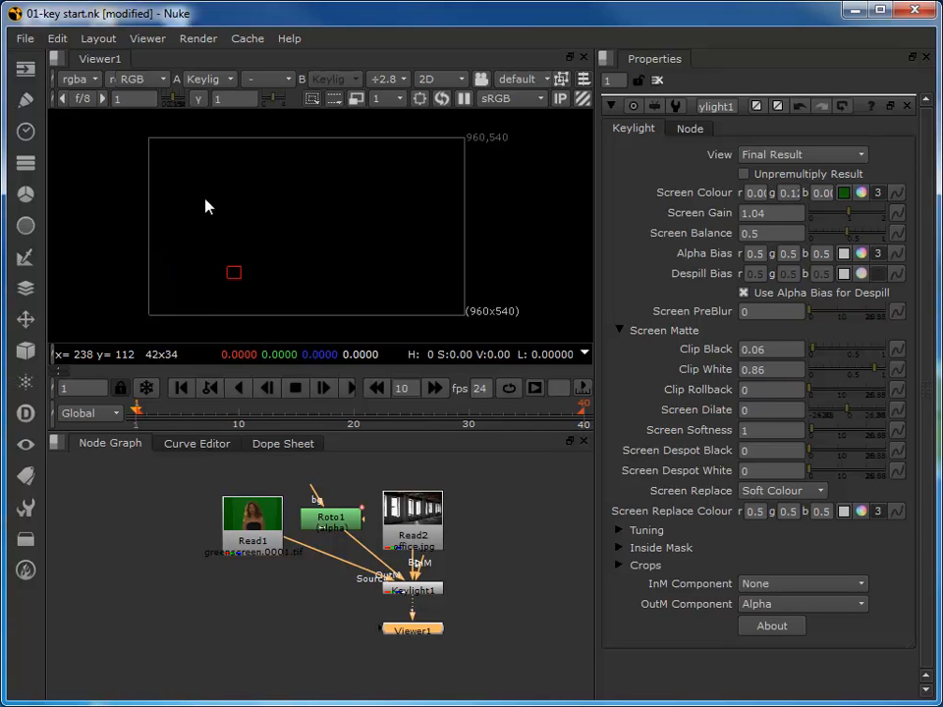
- Set Keylight1's OutM Component to Inverted Alpha, check the key in the Status view and display the Composite view
{"action": "left_click", "coordinate": [783, 609]}
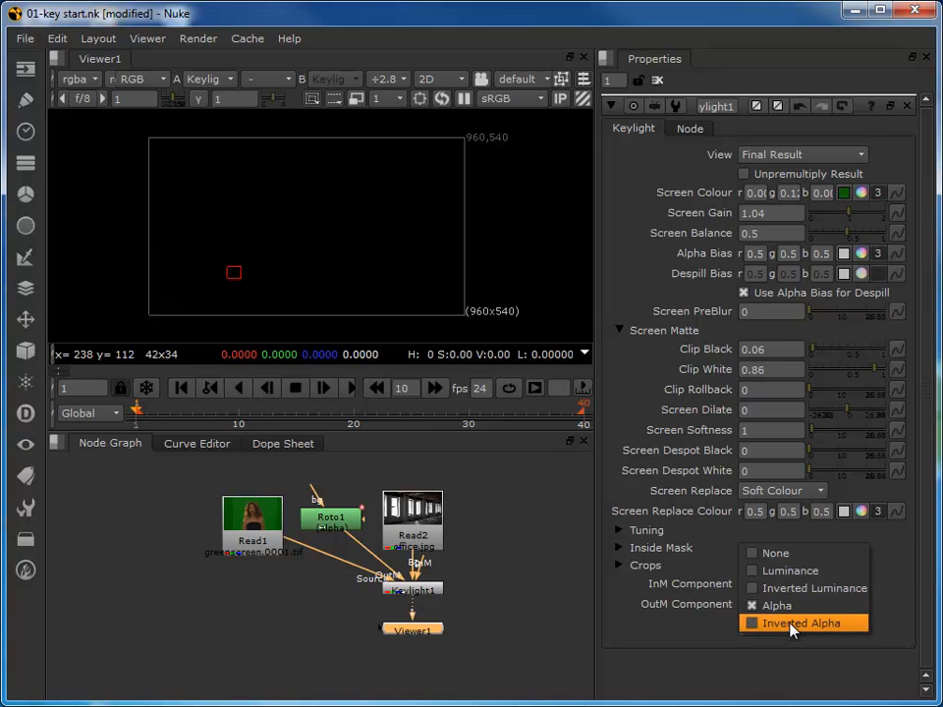
{"action": "left_click", "coordinate": [792, 624]}
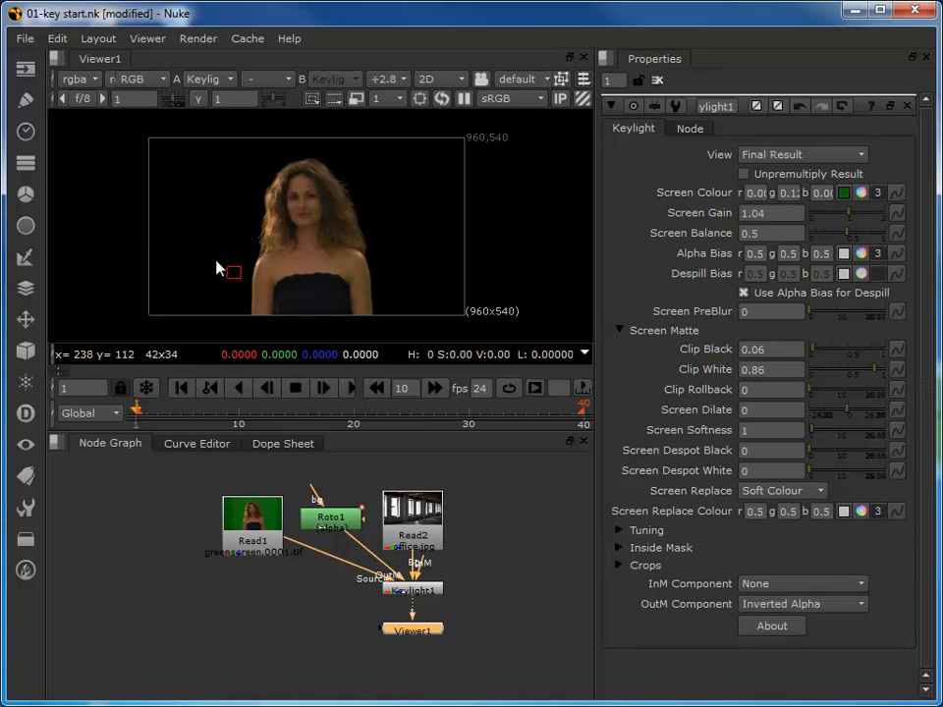
{"action": "left_click", "coordinate": [786, 157]}
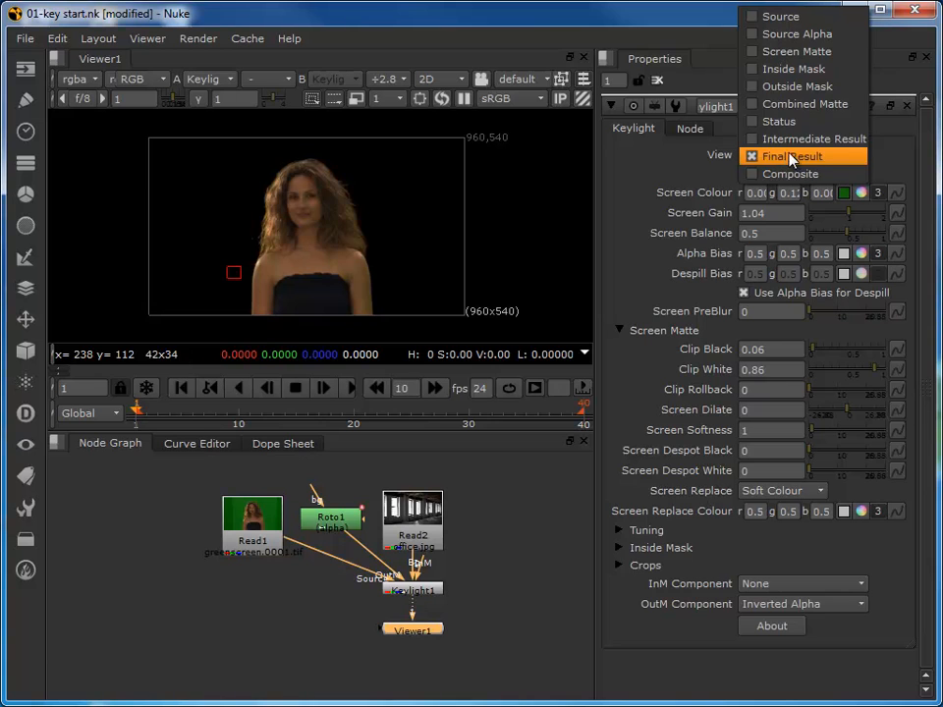
{"action": "left_click", "coordinate": [778, 121]}
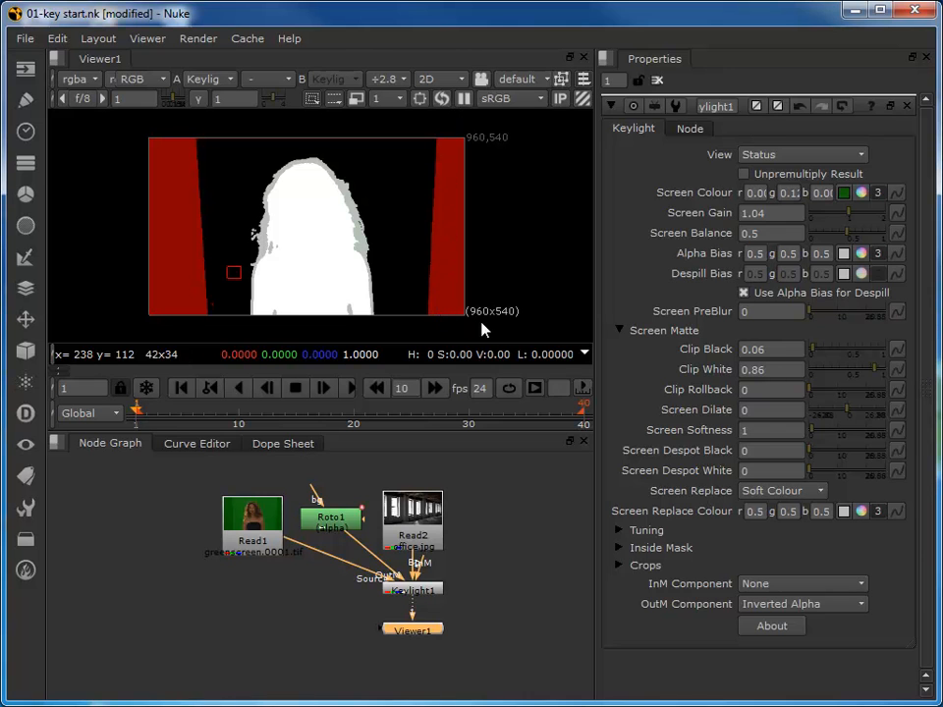
{"action": "left_click", "coordinate": [781, 154]}
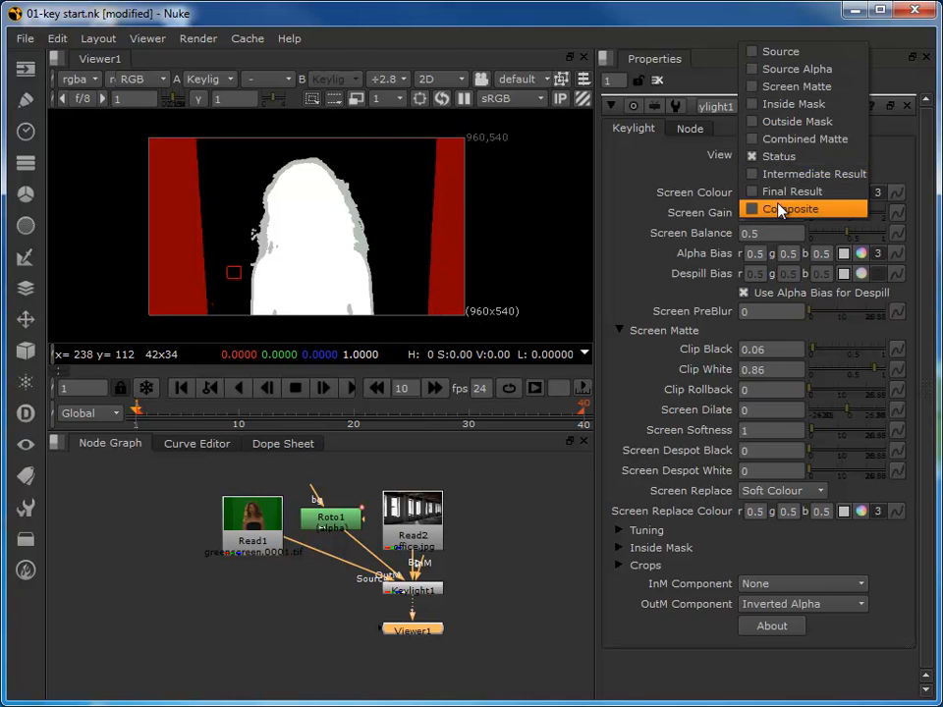
{"action": "left_click", "coordinate": [780, 205]}
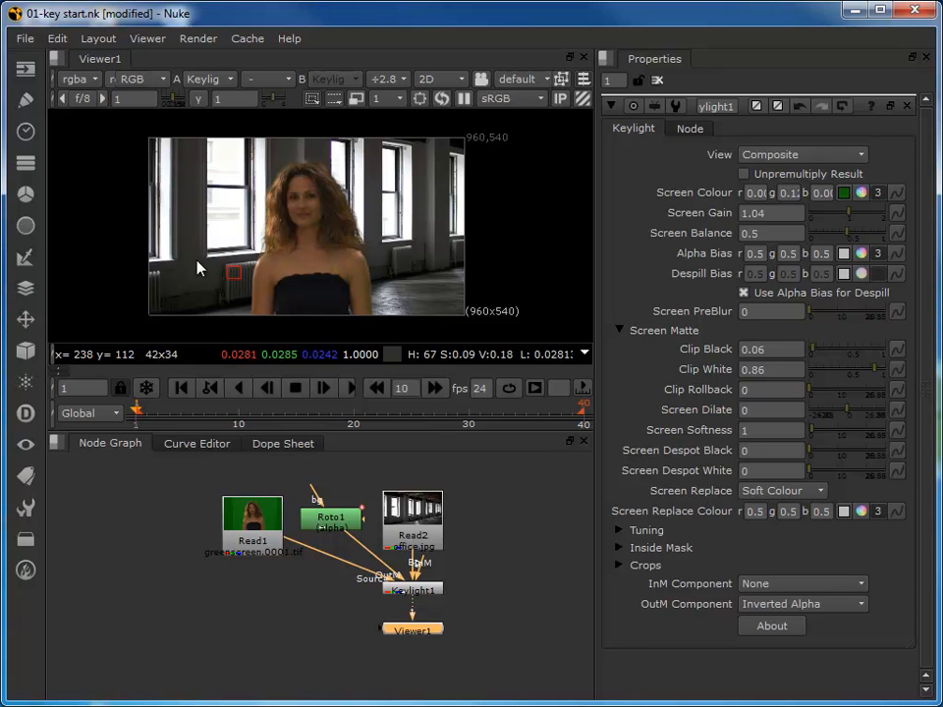
- Set OutM Component to None to compare the composite without the garbage matte, and restore Inverted Alpha
{"action": "left_click", "coordinate": [785, 604]}
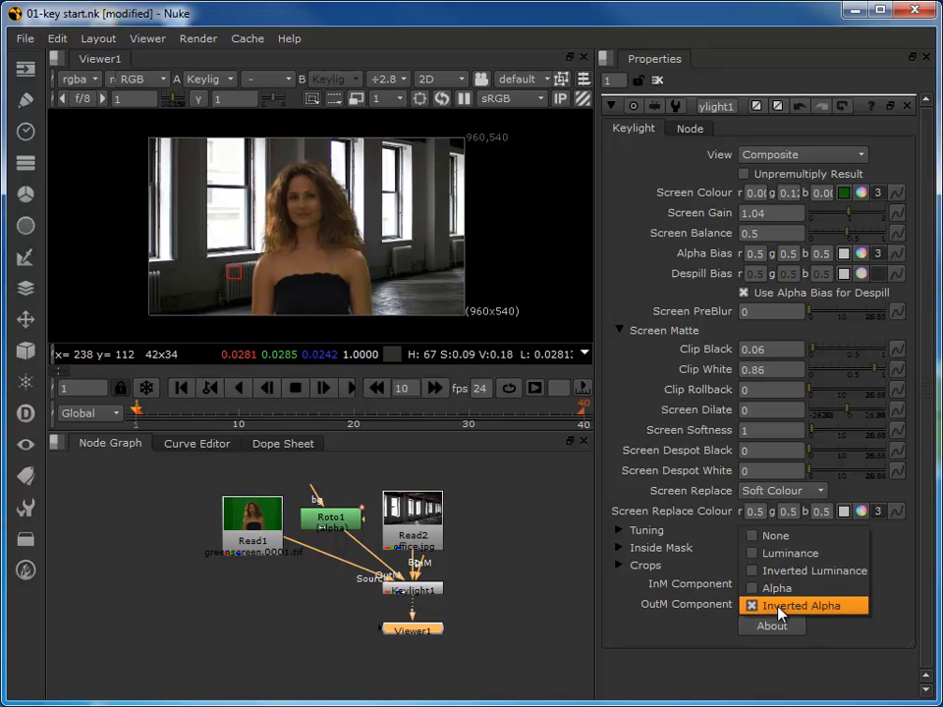
{"action": "left_click", "coordinate": [775, 535]}
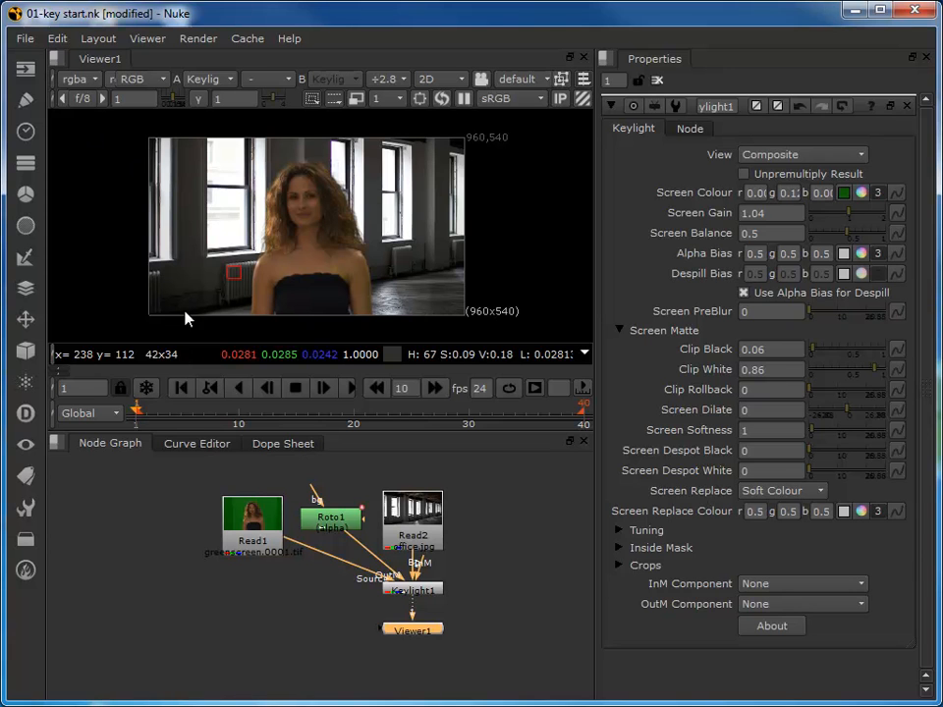
{"action": "left_click", "coordinate": [756, 604]}
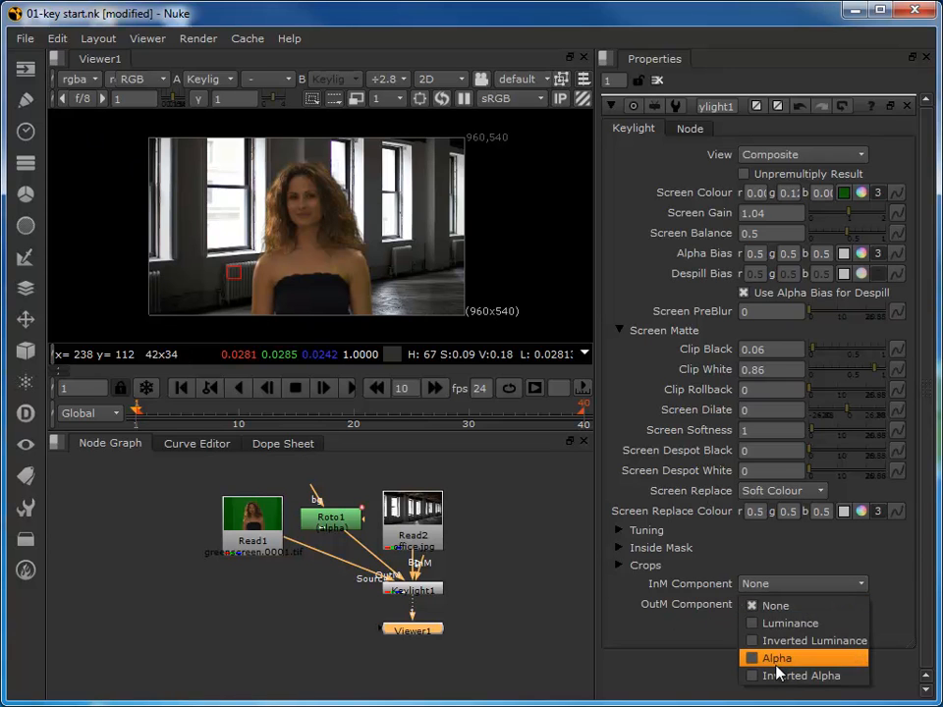
{"action": "left_click", "coordinate": [778, 678]}
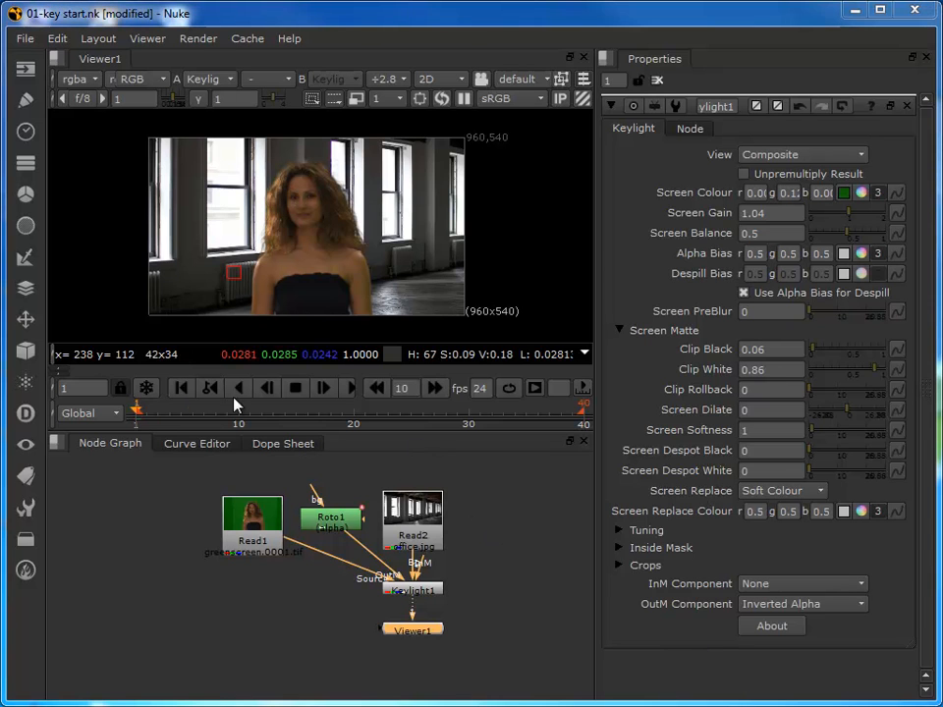
- Examine the composite close up around the woman's hair and shoulders against the office background
{"action": "left_click", "coordinate": [785, 154]}
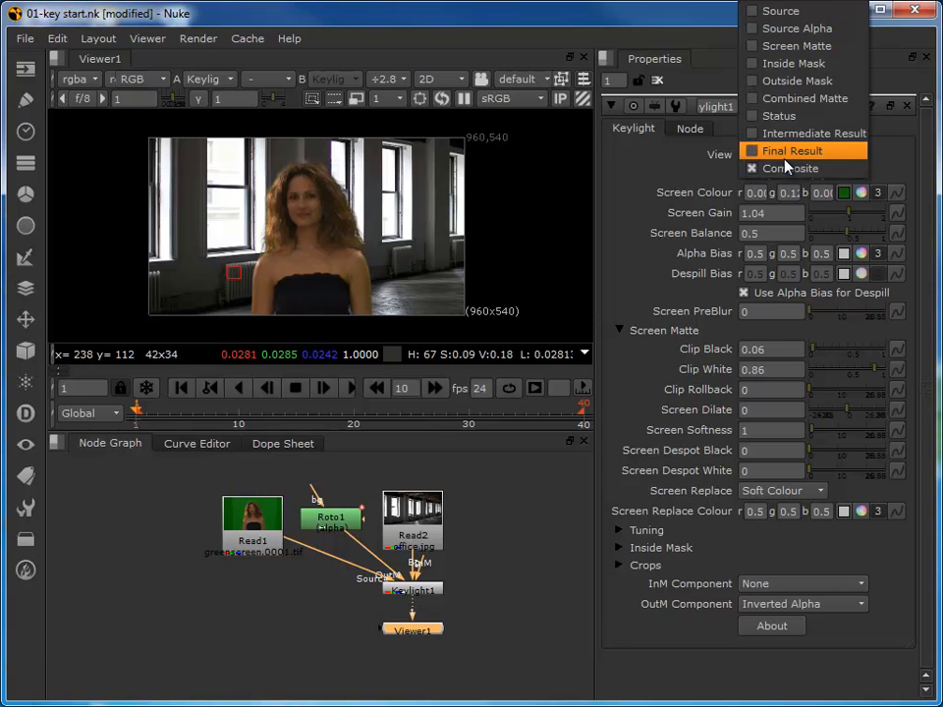
{"action": "left_click", "coordinate": [783, 169]}
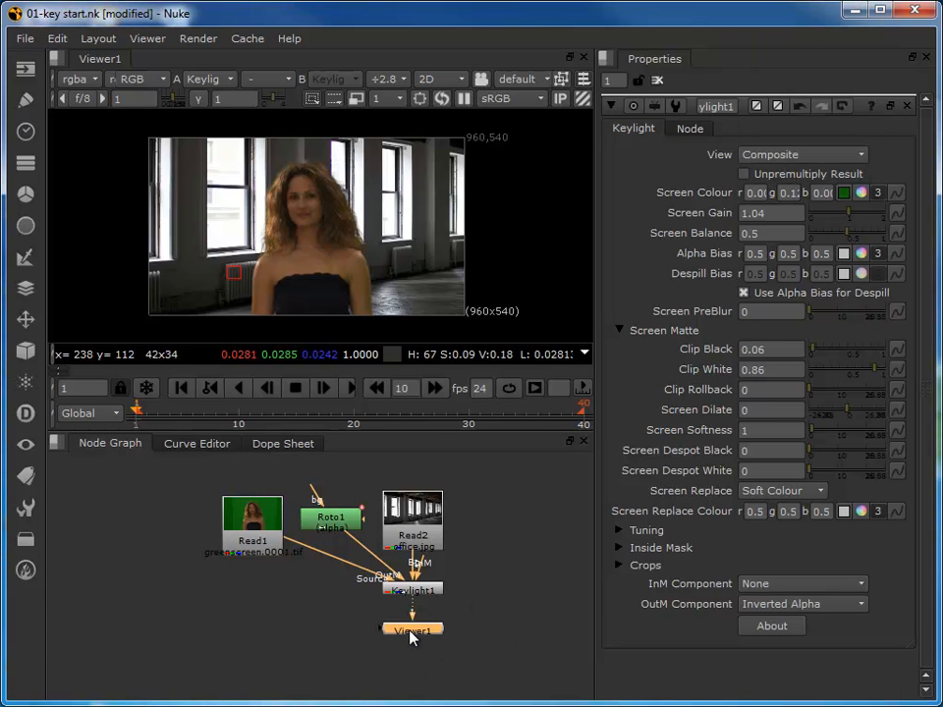
{"action": "left_click_drag", "start_coordinate": [410, 638], "coordinate": [412, 632]}
{"action": "scroll", "coordinate": [284, 244], "scroll_direction": "up", "scroll_amount": 2}
{"action": "scroll", "coordinate": [295, 219], "scroll_direction": "up", "scroll_amount": 1}
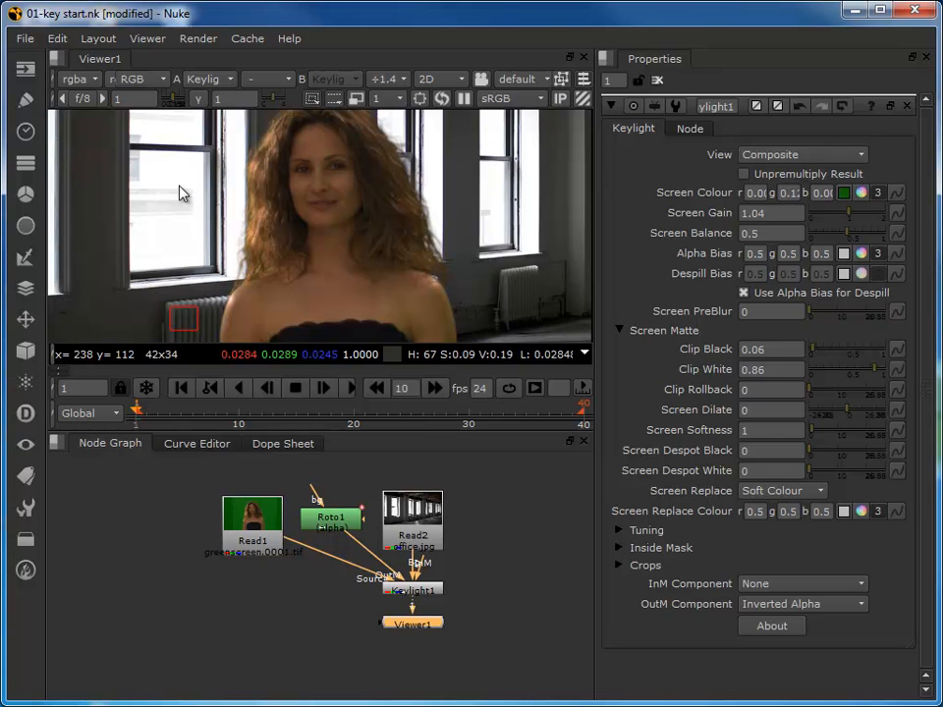
{"action": "scroll", "coordinate": [400, 244], "scroll_direction": "down", "scroll_amount": 2}
{"action": "scroll", "coordinate": [400, 244], "scroll_direction": "up", "scroll_amount": 1}
{"action": "scroll", "coordinate": [310, 243], "scroll_direction": "up", "scroll_amount": 5}
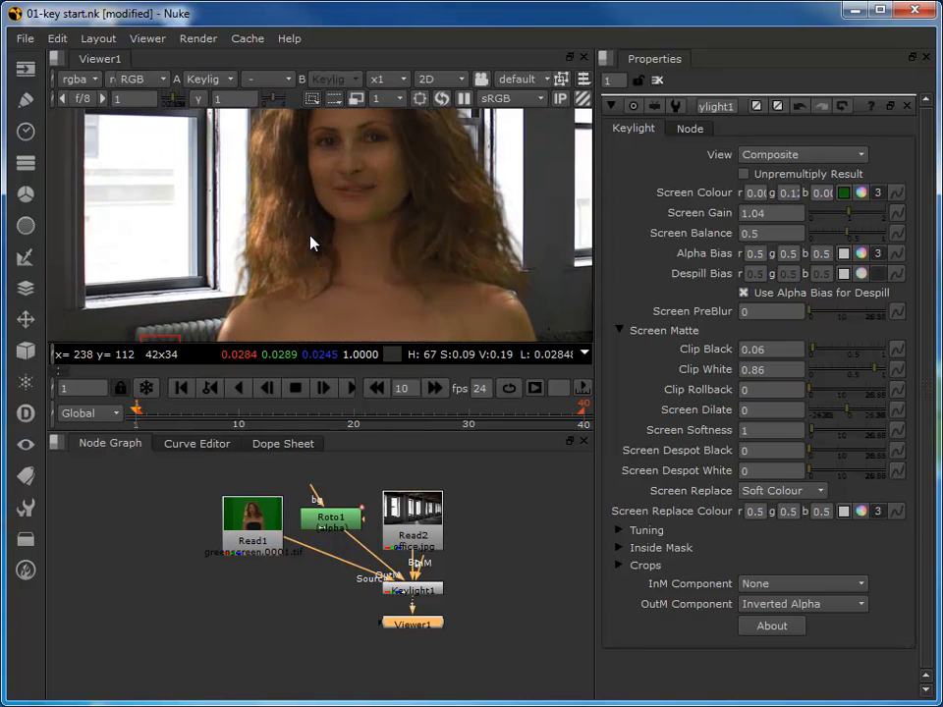
{"action": "scroll", "coordinate": [310, 243], "scroll_direction": "up", "scroll_amount": 1}
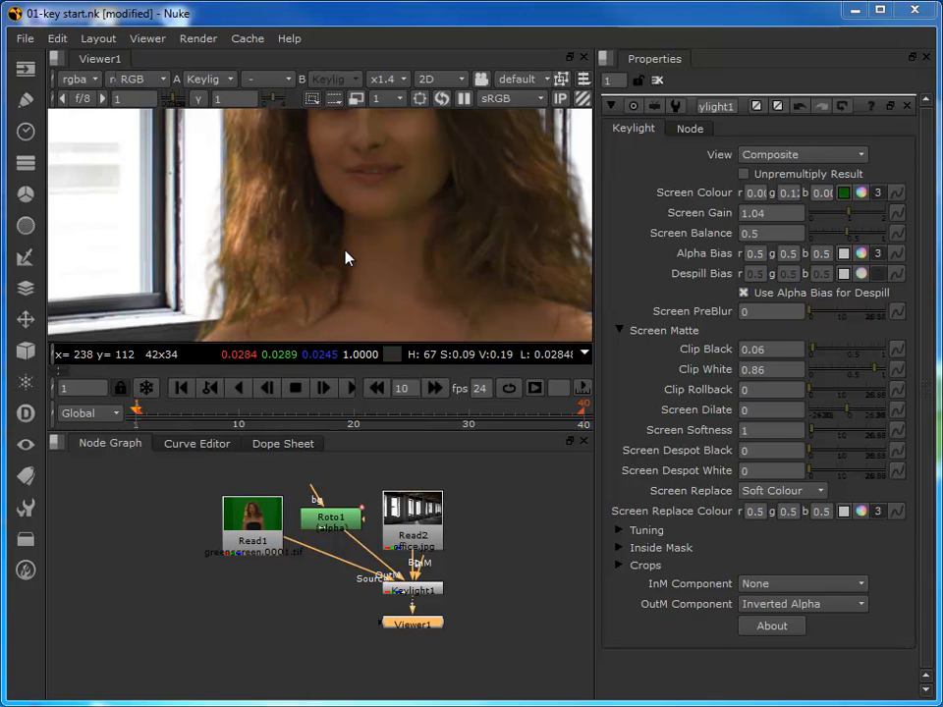
{"action": "scroll", "coordinate": [359, 224], "scroll_direction": "down", "scroll_amount": 5}
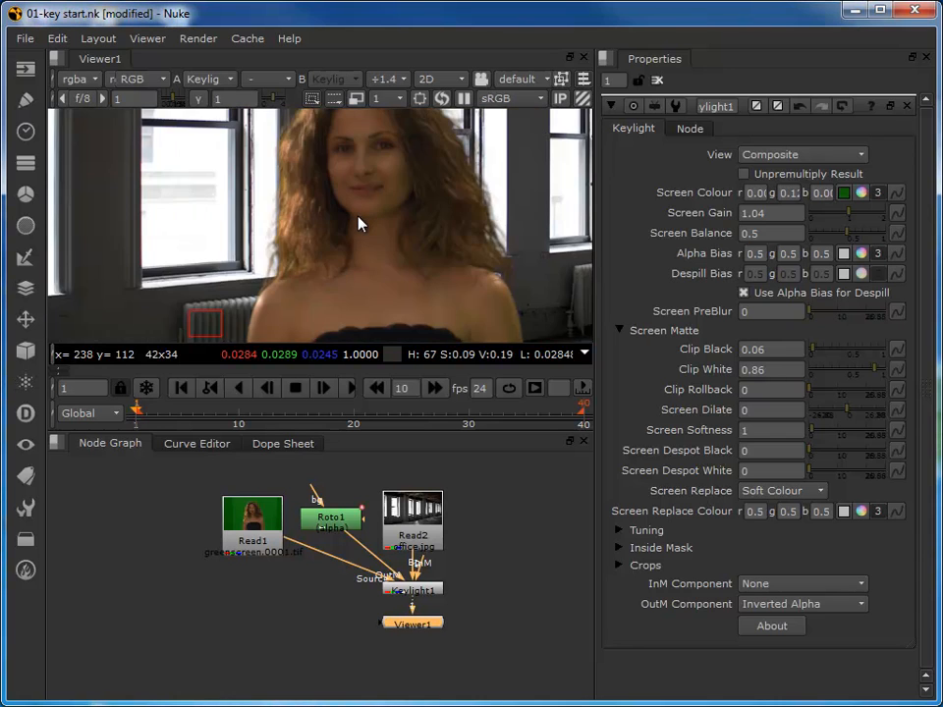